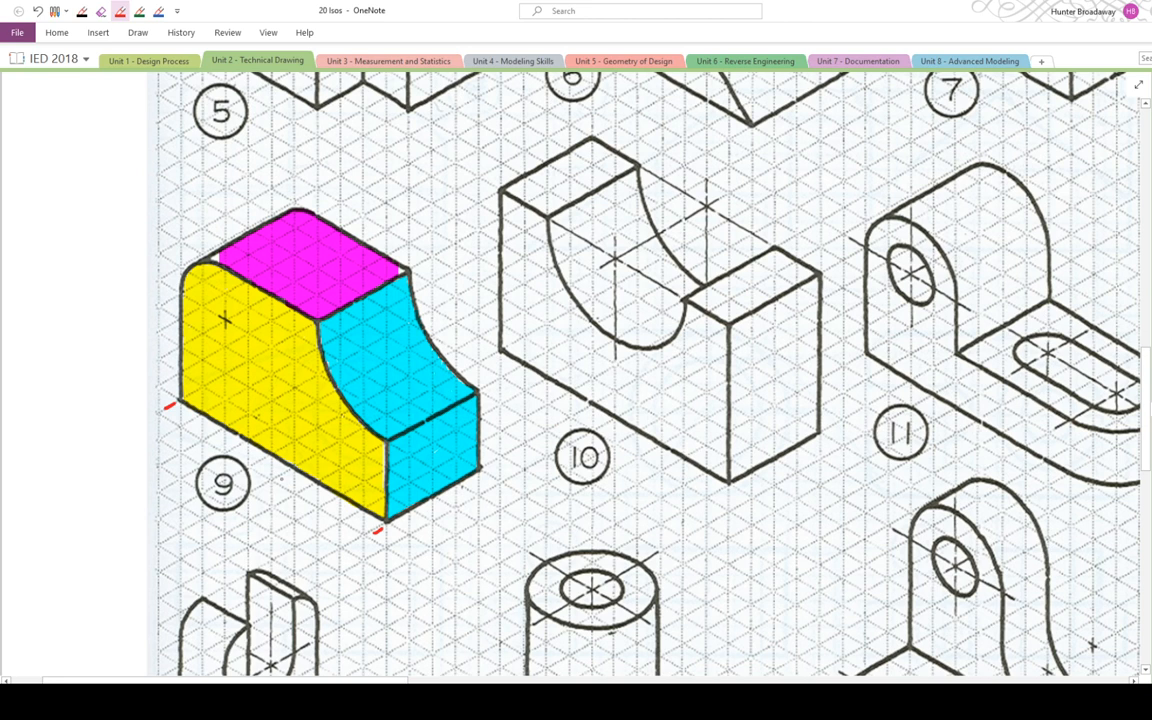
Annotate figure 9 in red ink with its overall length 9, depth 4 and height 6, adding a dashed height line
{"action": "left_click_drag", "start_coordinate": [281, 481], "coordinate": [276, 496]}
{"action": "left_click_drag", "start_coordinate": [489, 471], "coordinate": [500, 478]}
{"action": "left_click_drag", "start_coordinate": [446, 507], "coordinate": [449, 527]}
{"action": "left_click_drag", "start_coordinate": [249, 285], "coordinate": [247, 350]}
{"action": "left_click_drag", "start_coordinate": [247, 355], "coordinate": [248, 430]}
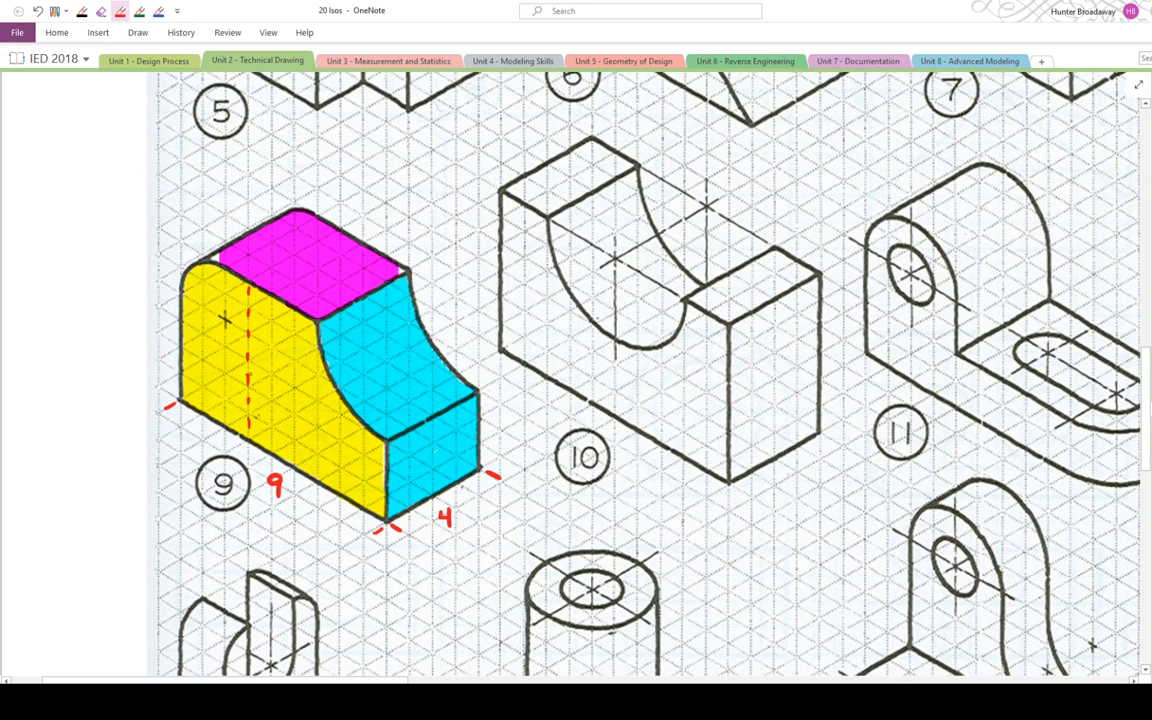
{"action": "left_click_drag", "start_coordinate": [263, 341], "coordinate": [257, 356]}
{"action": "key", "text": "Escape"}
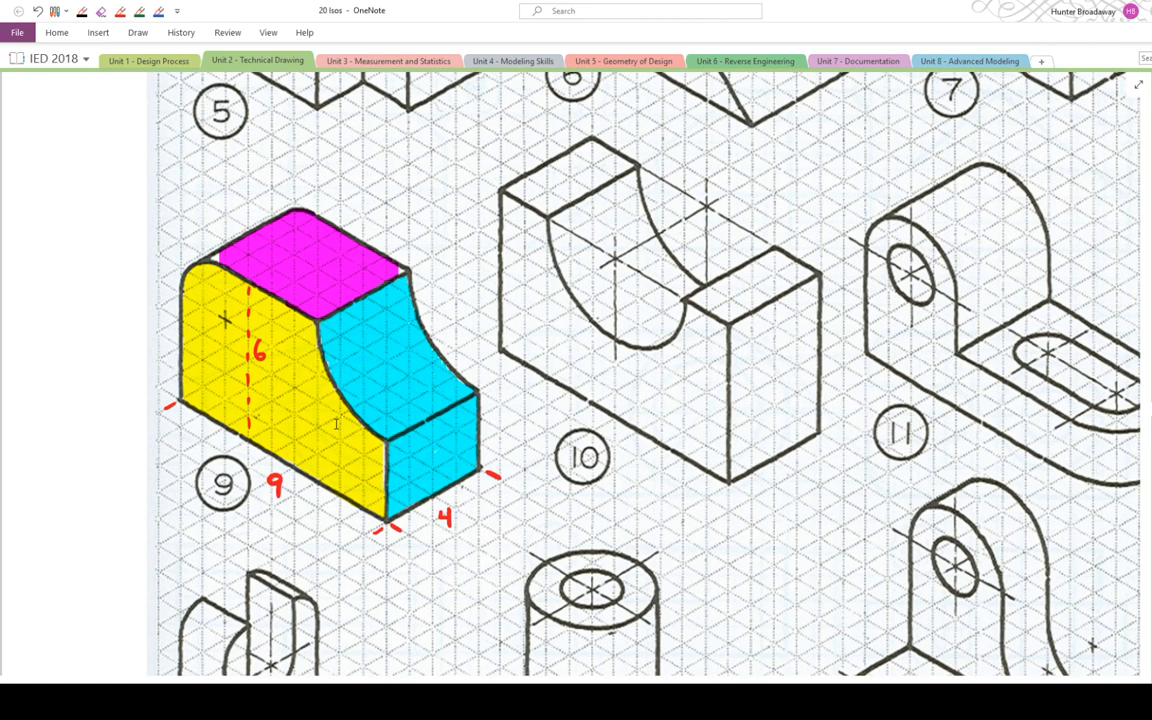
Mark figure 9's rounded upper corner with two dashed red lines to its centre point and label the radius 2
{"action": "left_click", "coordinate": [120, 12]}
{"action": "mouse_move", "coordinate": [226, 271]}
{"action": "left_mouse_down"}
{"action": "mouse_move", "coordinate": [225, 317]}
{"action": "mouse_move", "coordinate": [194, 305]}
{"action": "mouse_move", "coordinate": [221, 319]}
{"action": "left_mouse_up"}
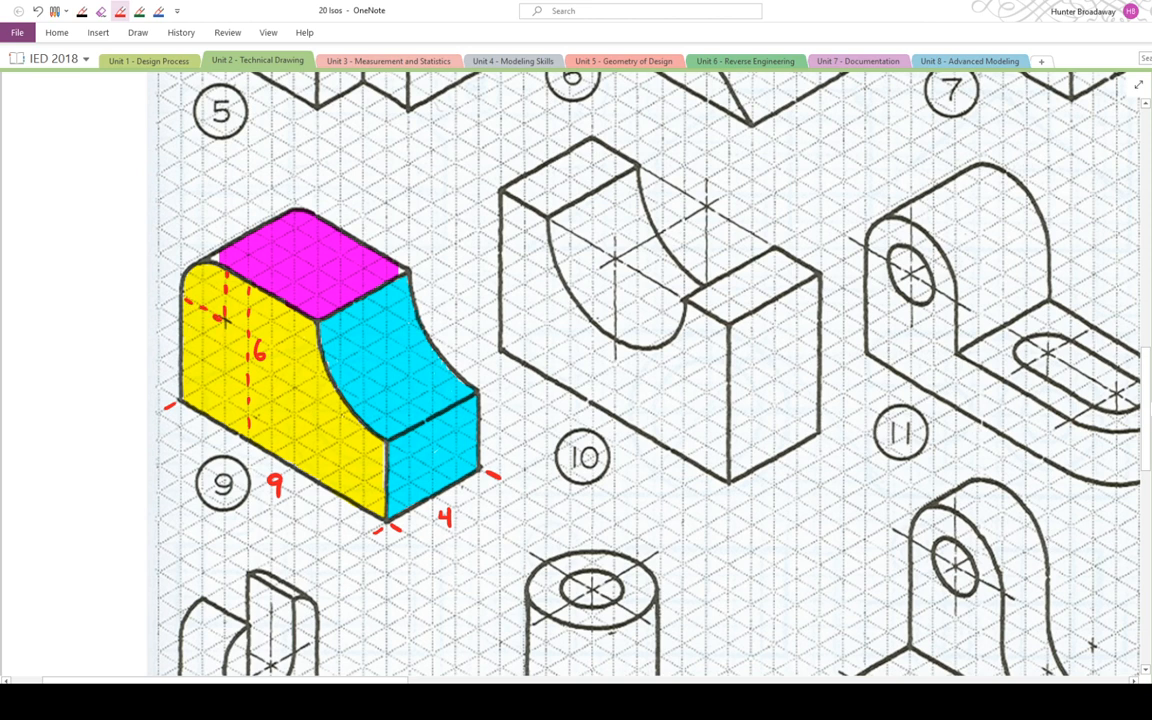
{"action": "left_click_drag", "start_coordinate": [208, 280], "coordinate": [216, 290]}
Mark figure 9's concave cut with dashed red lines labelled 3 horizontally and vertically, plus a radius arrow labelled 3
{"action": "mouse_move", "coordinate": [415, 275]}
{"action": "left_mouse_down"}
{"action": "mouse_move", "coordinate": [479, 322]}
{"action": "mouse_move", "coordinate": [479, 386]}
{"action": "left_mouse_up"}
{"action": "left_click_drag", "start_coordinate": [445, 268], "coordinate": [445, 281]}
{"action": "left_click_drag", "start_coordinate": [483, 346], "coordinate": [483, 359]}
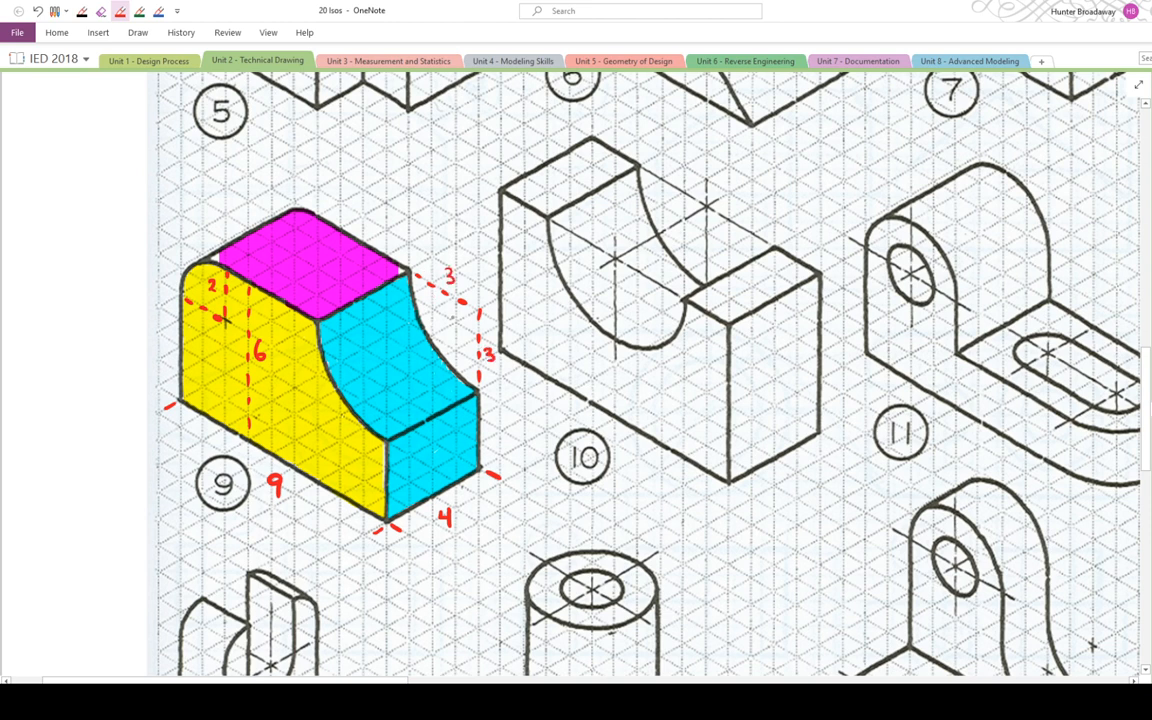
{"action": "mouse_move", "coordinate": [478, 311]}
{"action": "left_mouse_down"}
{"action": "mouse_move", "coordinate": [439, 341]}
{"action": "mouse_move", "coordinate": [452, 340]}
{"action": "mouse_move", "coordinate": [451, 316]}
{"action": "mouse_move", "coordinate": [444, 325]}
{"action": "left_mouse_up"}
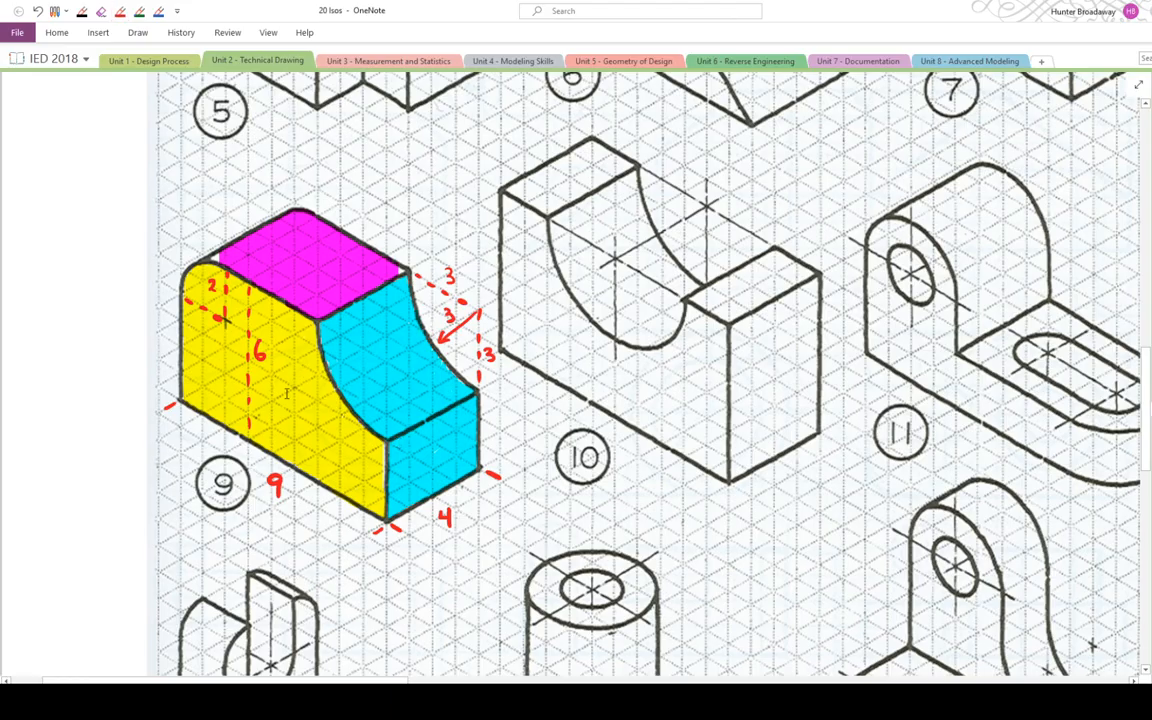
Switch to the Onshape part studio and start a sketch on the Top plane, viewed from above
{"action": "left_click", "coordinate": [317, 702]}
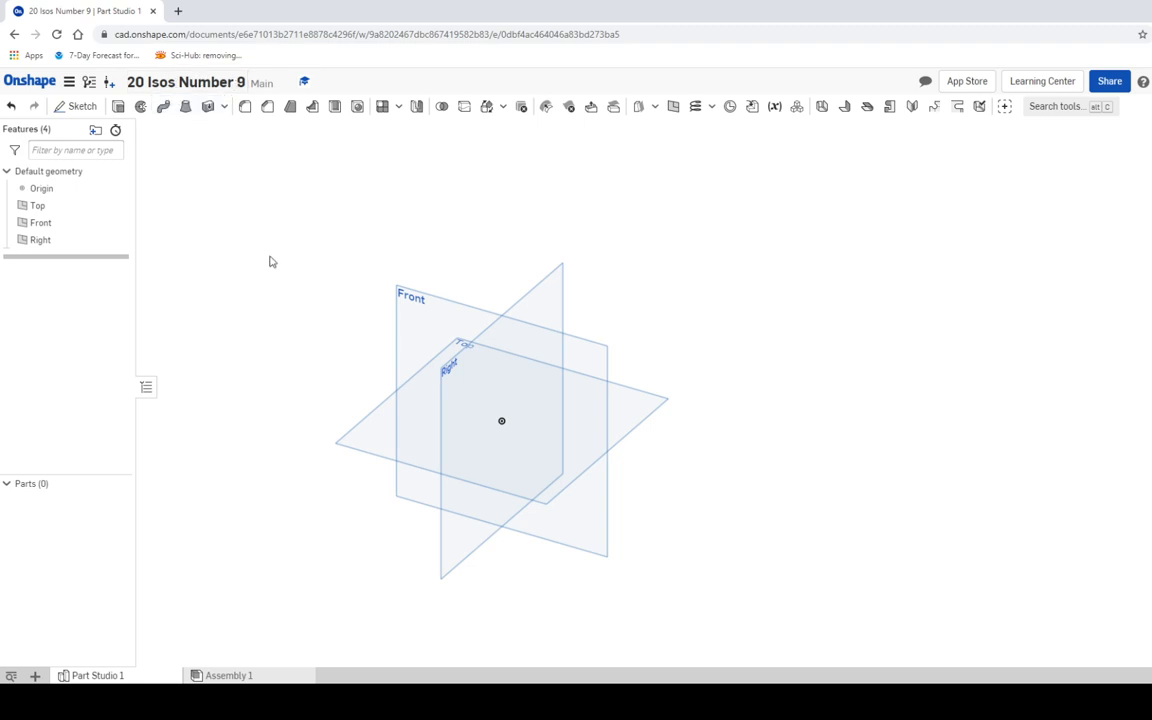
{"action": "left_click", "coordinate": [79, 106]}
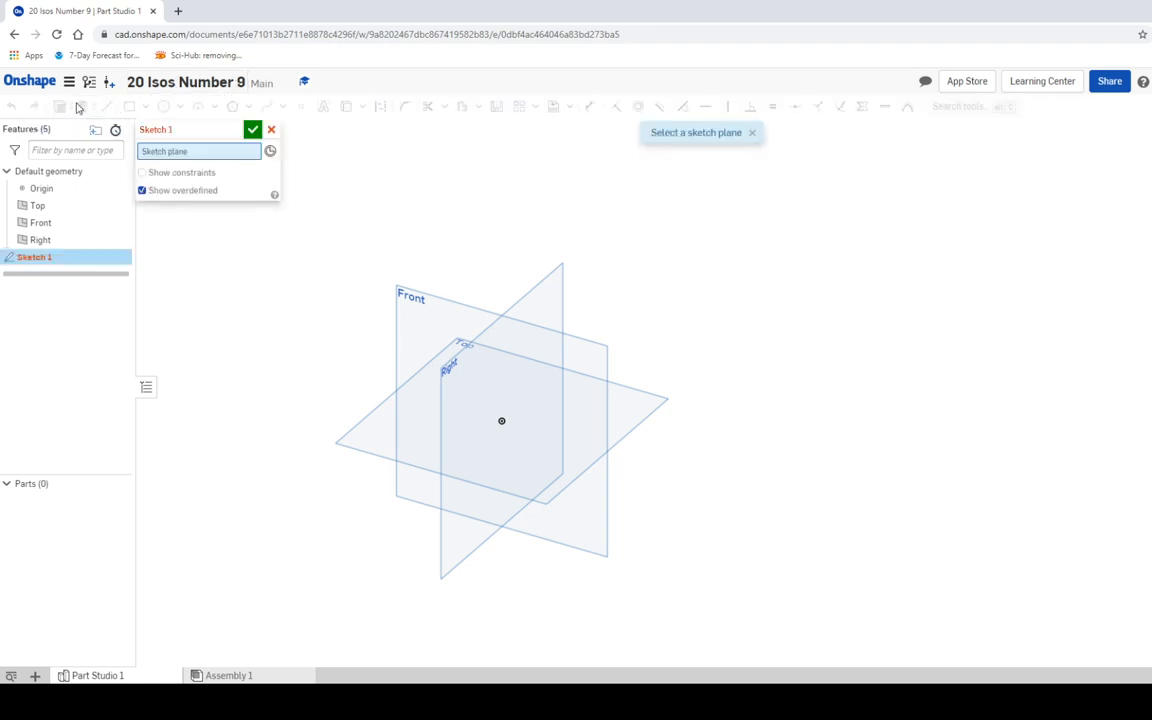
{"action": "left_click", "coordinate": [643, 411]}
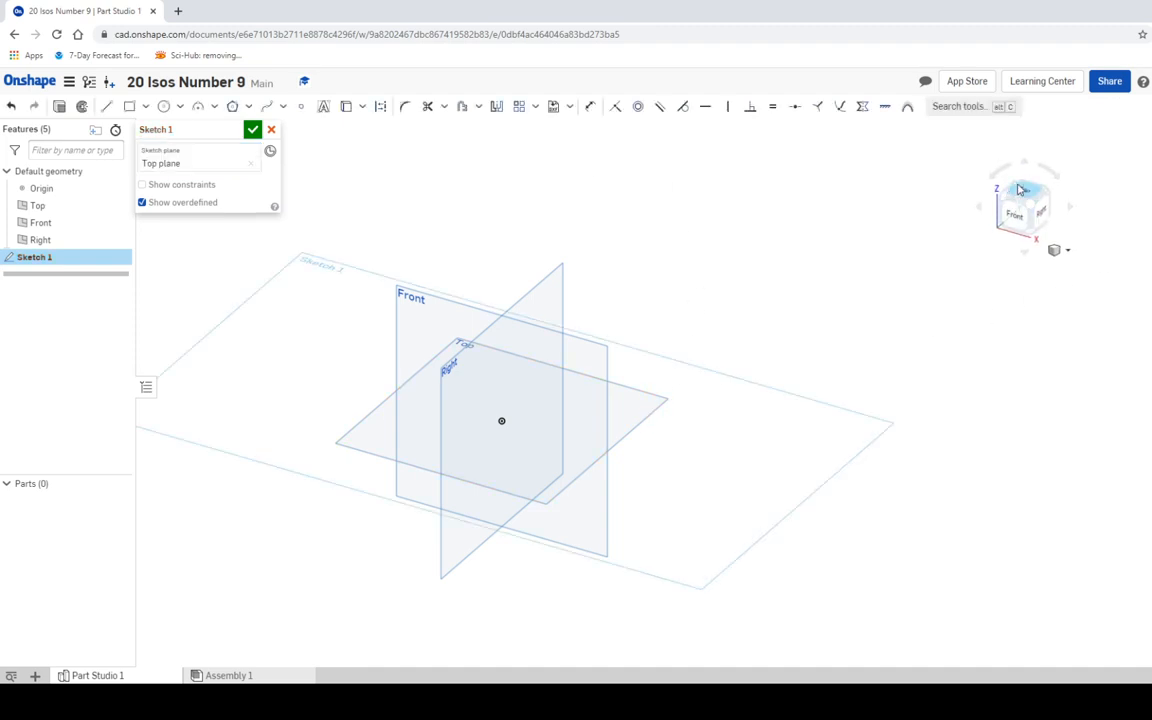
{"action": "left_click", "coordinate": [1020, 190]}
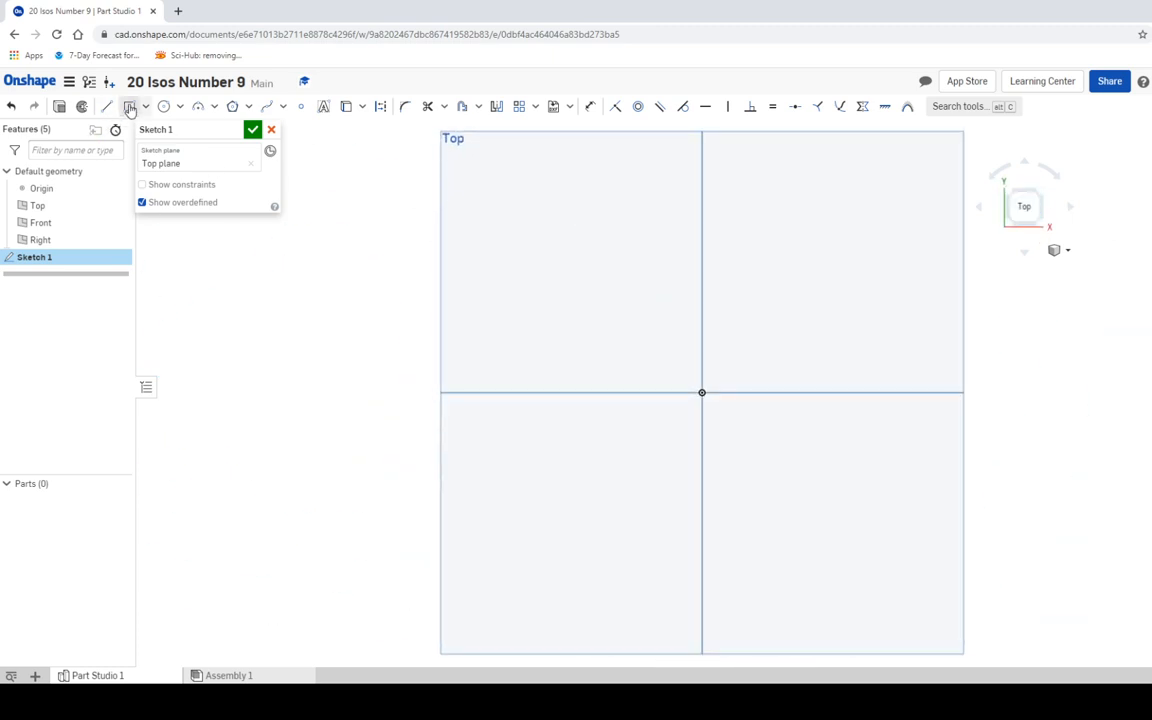
Sketch a corner rectangle 9 in long and 4 in wide above the origin and finish the sketch
{"action": "left_click", "coordinate": [129, 107]}
{"action": "left_click", "coordinate": [502, 187]}
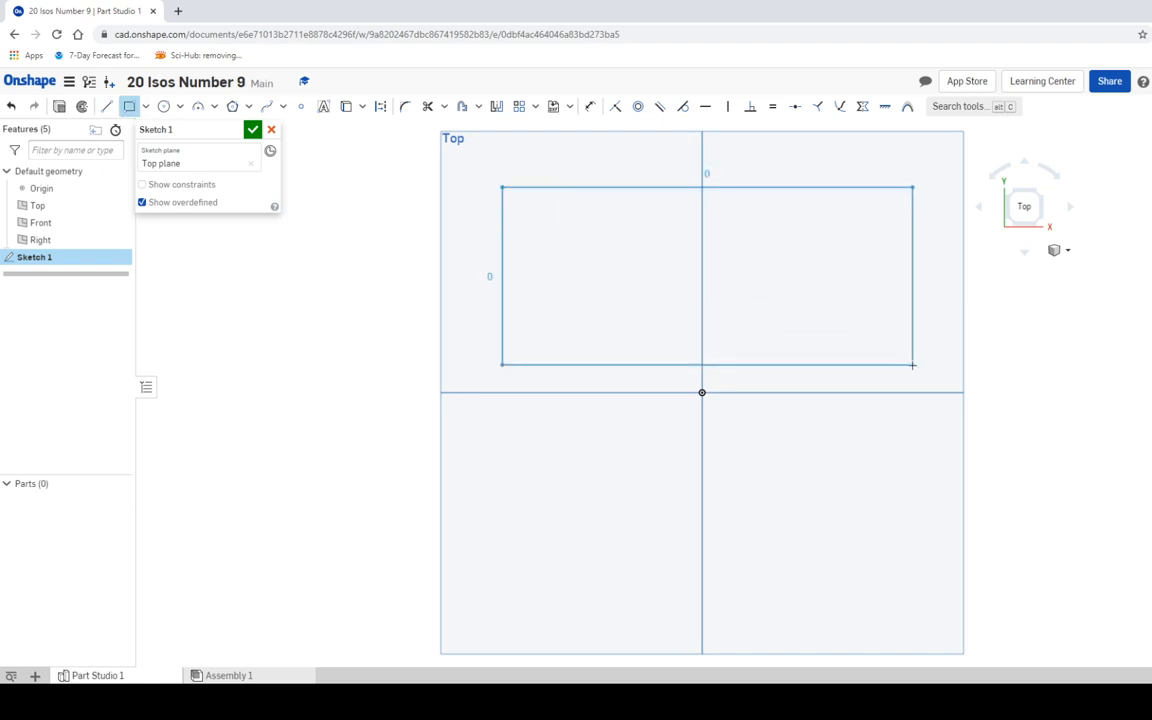
{"action": "left_click", "coordinate": [933, 356]}
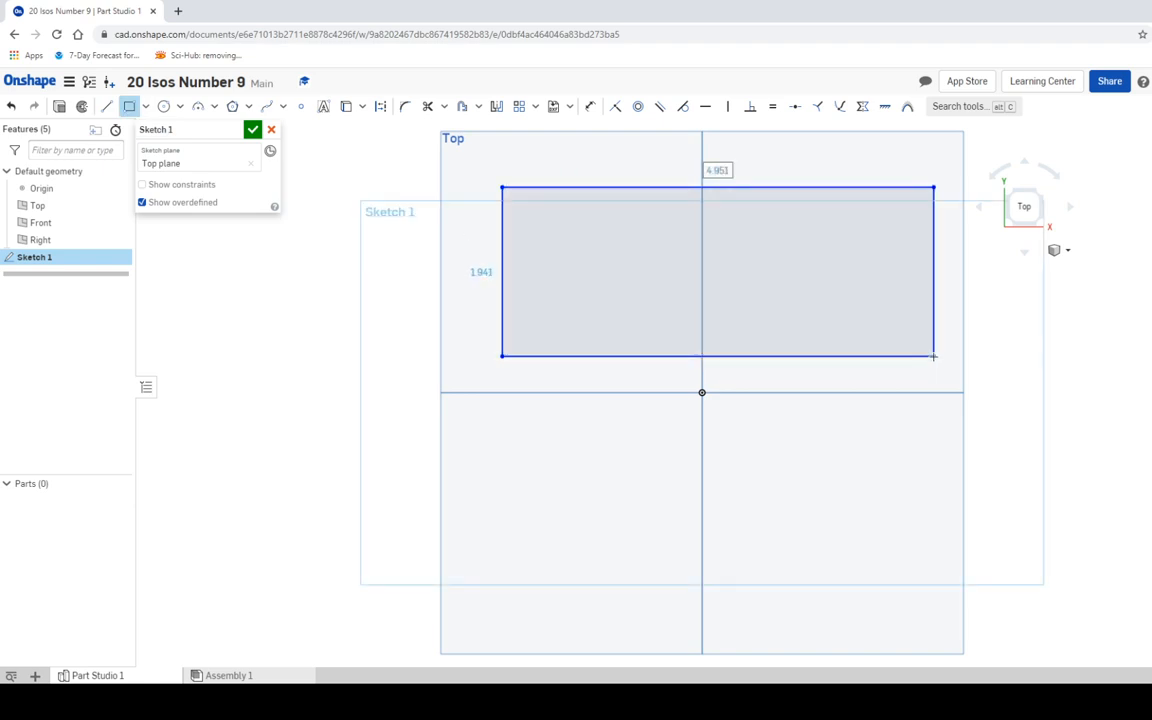
{"action": "type", "text": "9"}
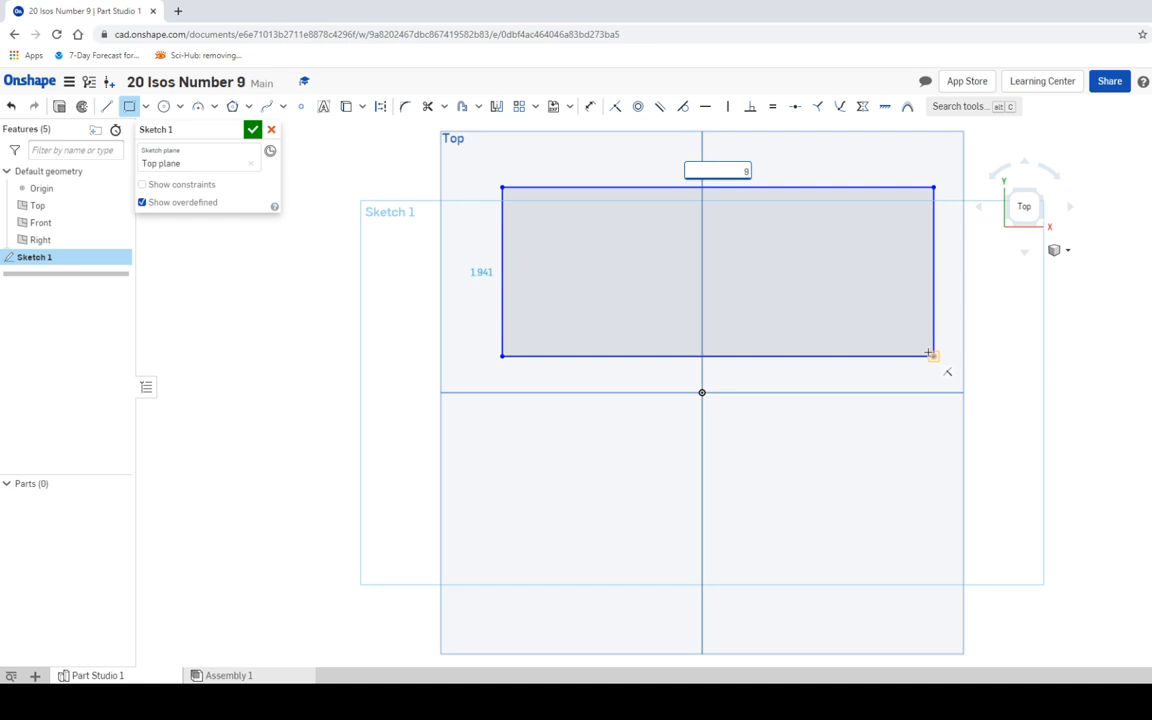
{"action": "key", "text": "Tab"}
{"action": "type", "text": "4"}
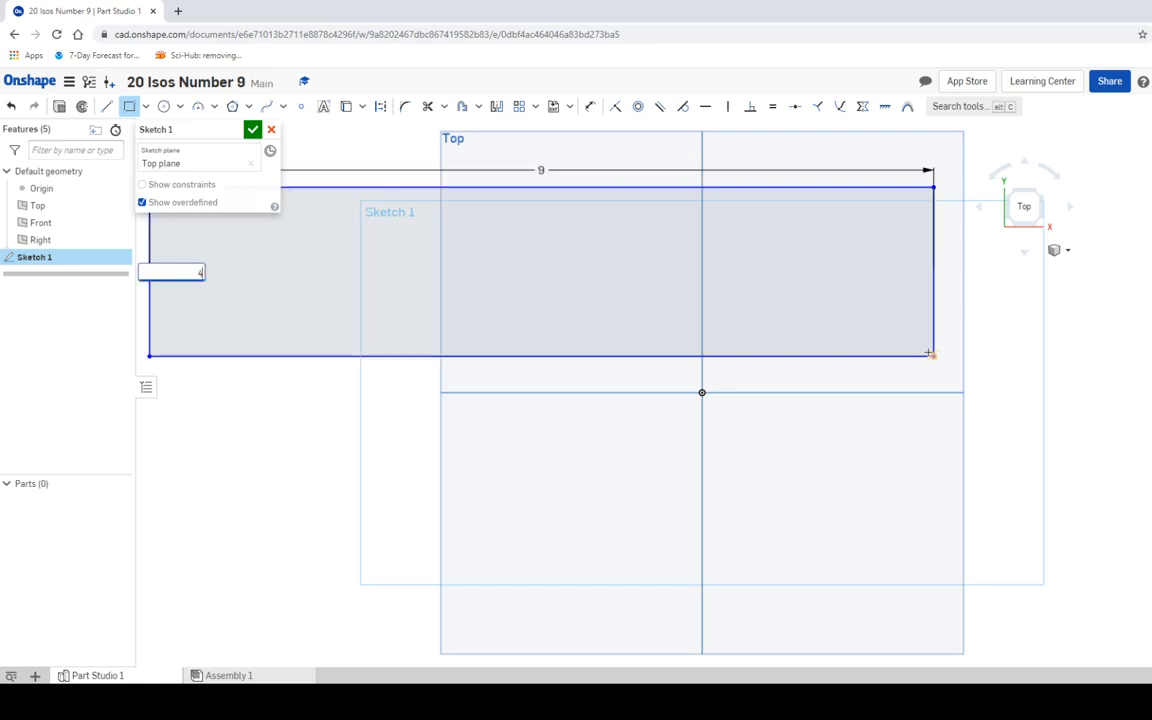
{"action": "key", "text": "Return"}
{"action": "scroll", "coordinate": [760, 306], "scroll_direction": "up", "scroll_amount": 1}
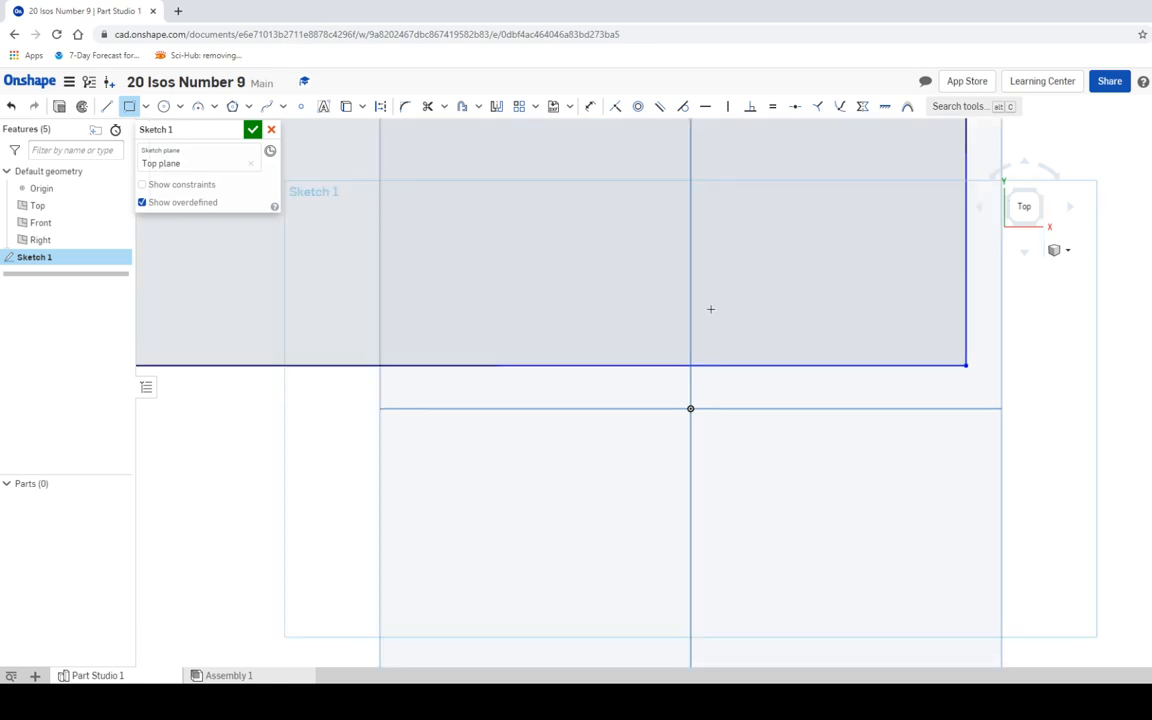
{"action": "scroll", "coordinate": [709, 307], "scroll_direction": "down", "scroll_amount": 3}
{"action": "mouse_move", "coordinate": [679, 288]}
{"action": "middle_mouse_down"}
{"action": "mouse_move", "coordinate": [650, 337]}
{"action": "mouse_move", "coordinate": [662, 406]}
{"action": "middle_mouse_up"}
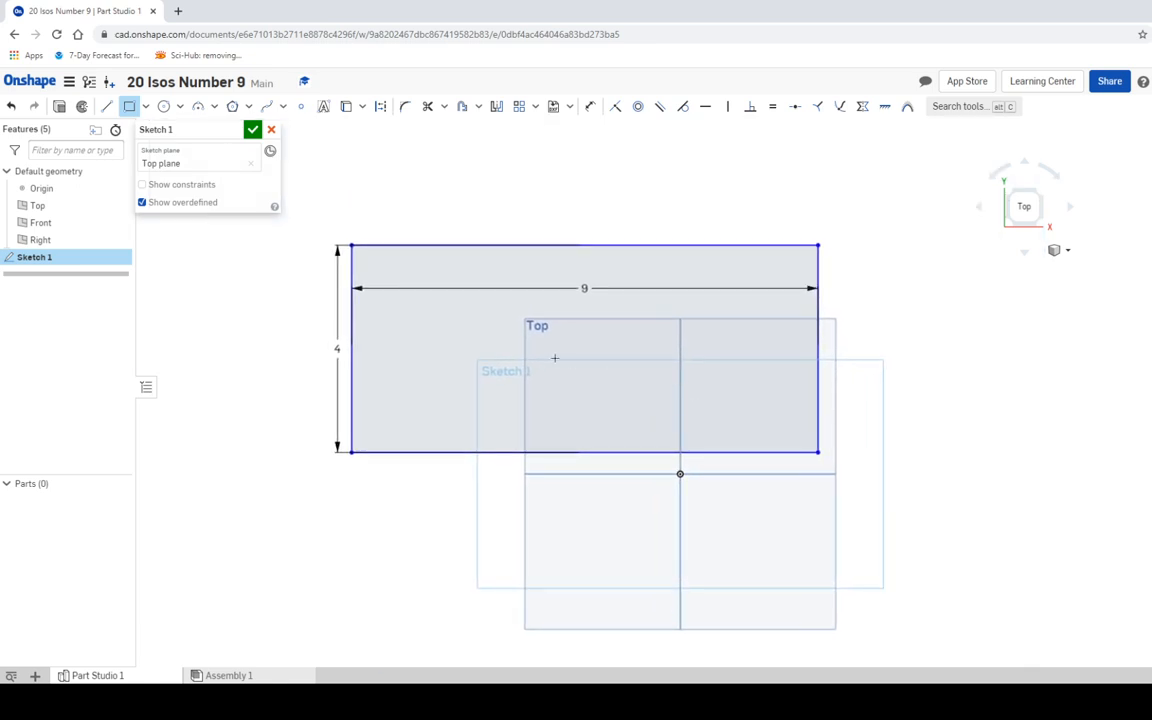
{"action": "left_click", "coordinate": [253, 130]}
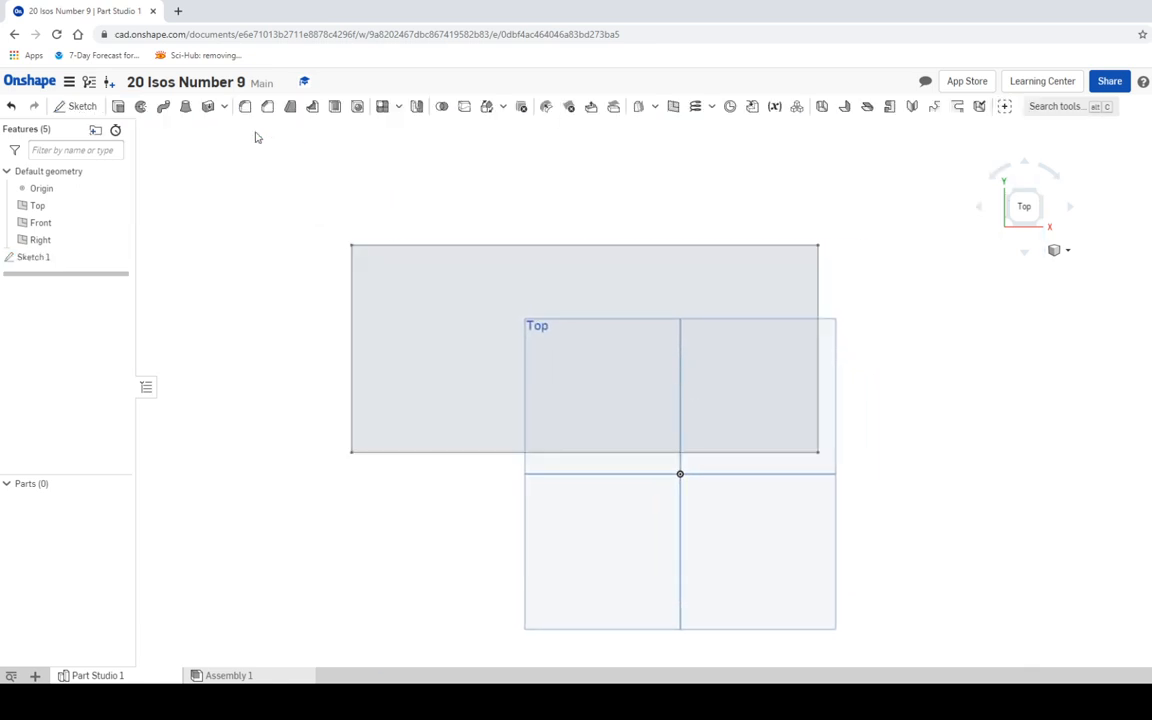
Extrude the rectangle upward 6 in as a new solid, checking the height on figure 9 in OneNote
{"action": "left_click", "coordinate": [1041, 226]}
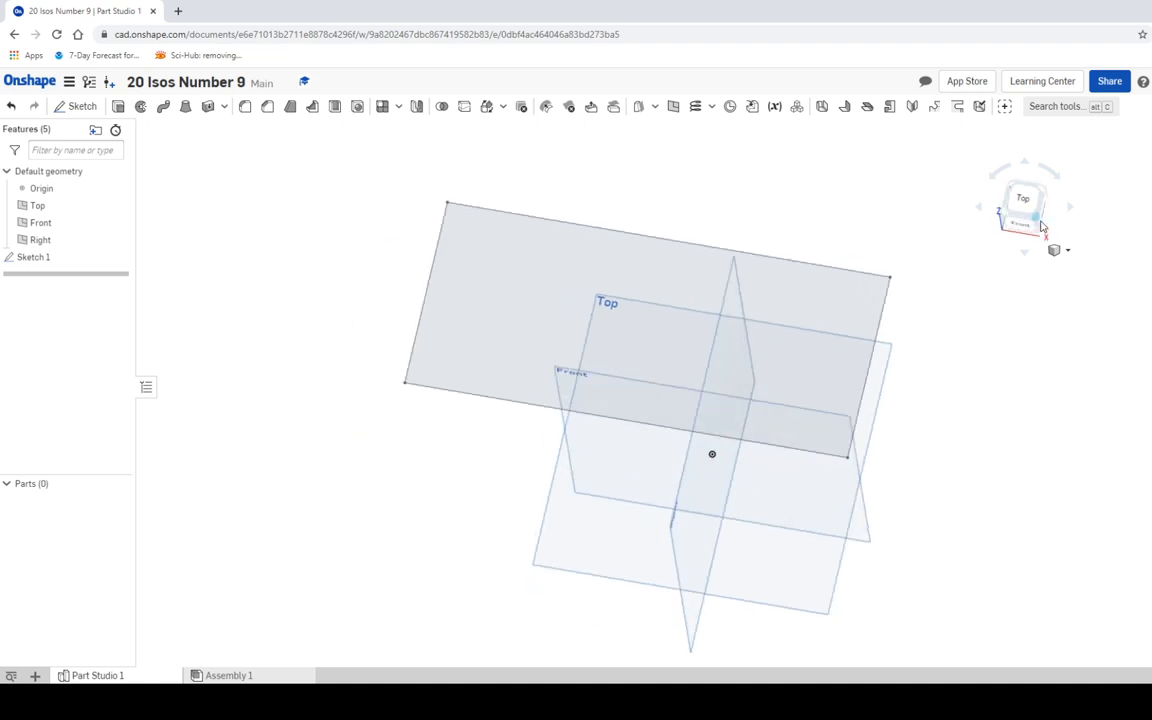
{"action": "middle_click_drag", "start_coordinate": [840, 232], "coordinate": [728, 288]}
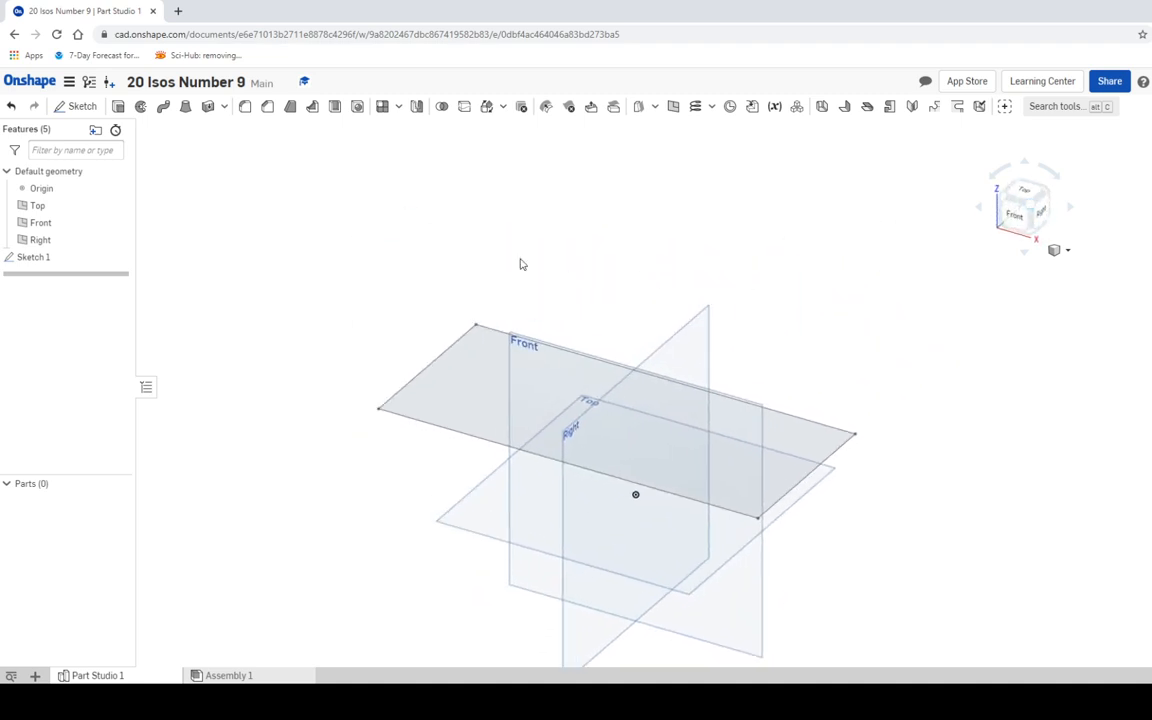
{"action": "left_click", "coordinate": [118, 106]}
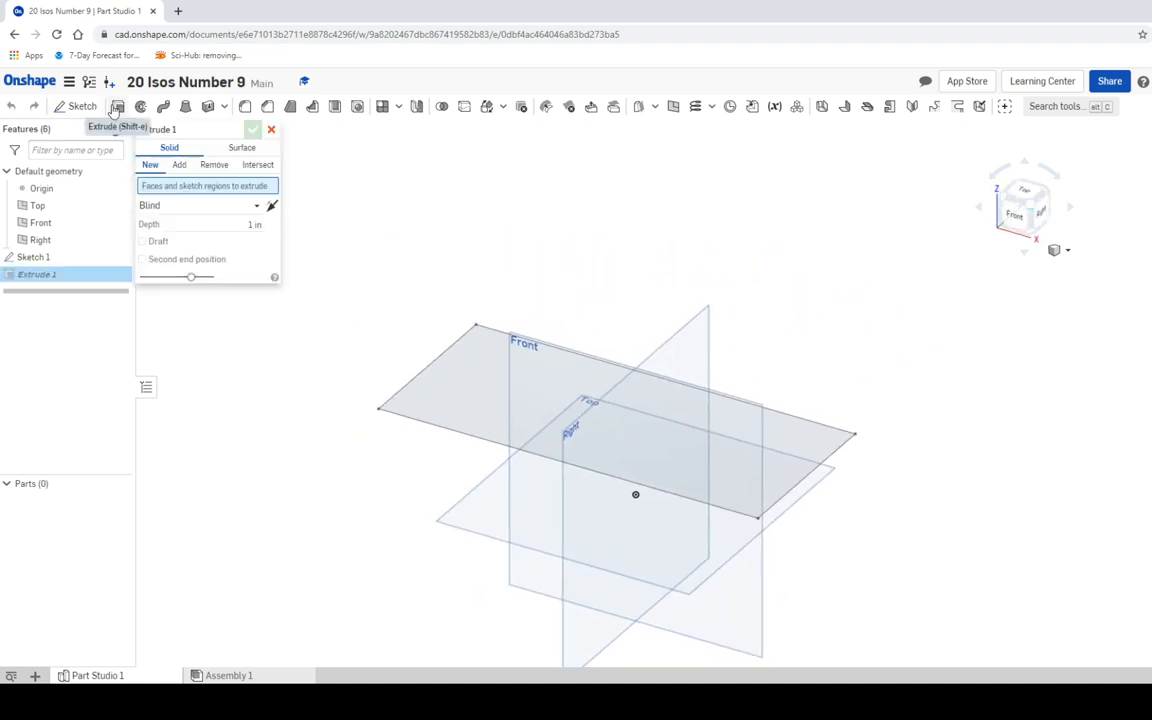
{"action": "left_click", "coordinate": [407, 336]}
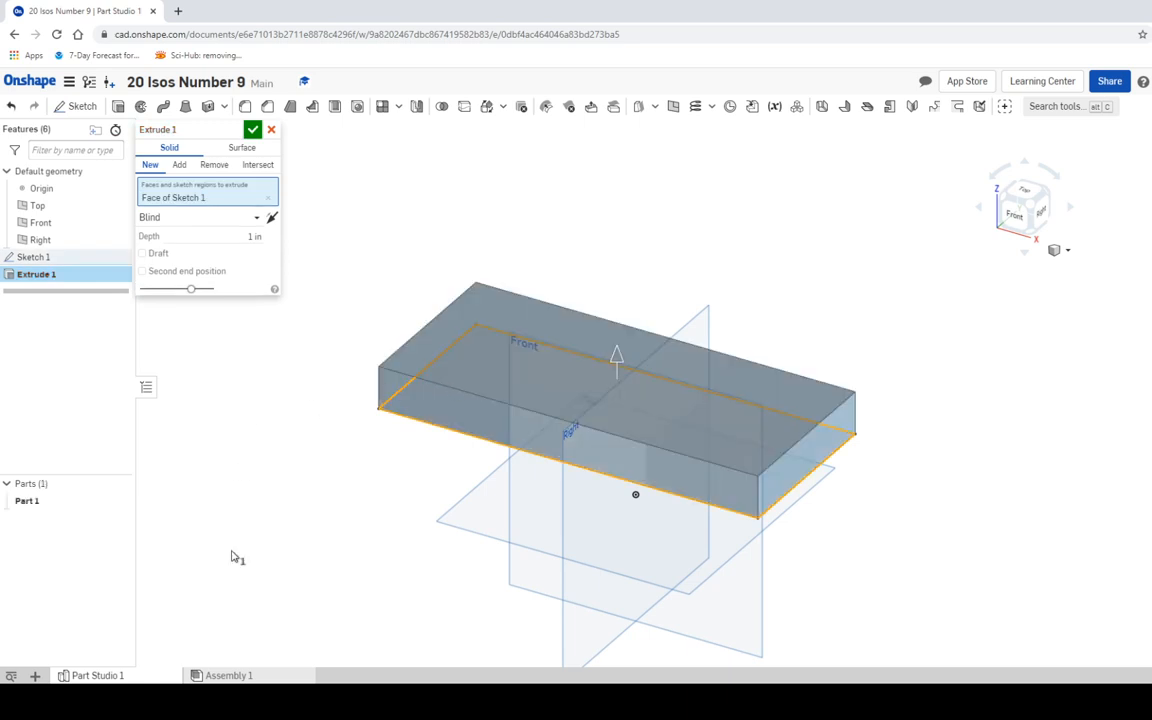
{"action": "left_click", "coordinate": [345, 701]}
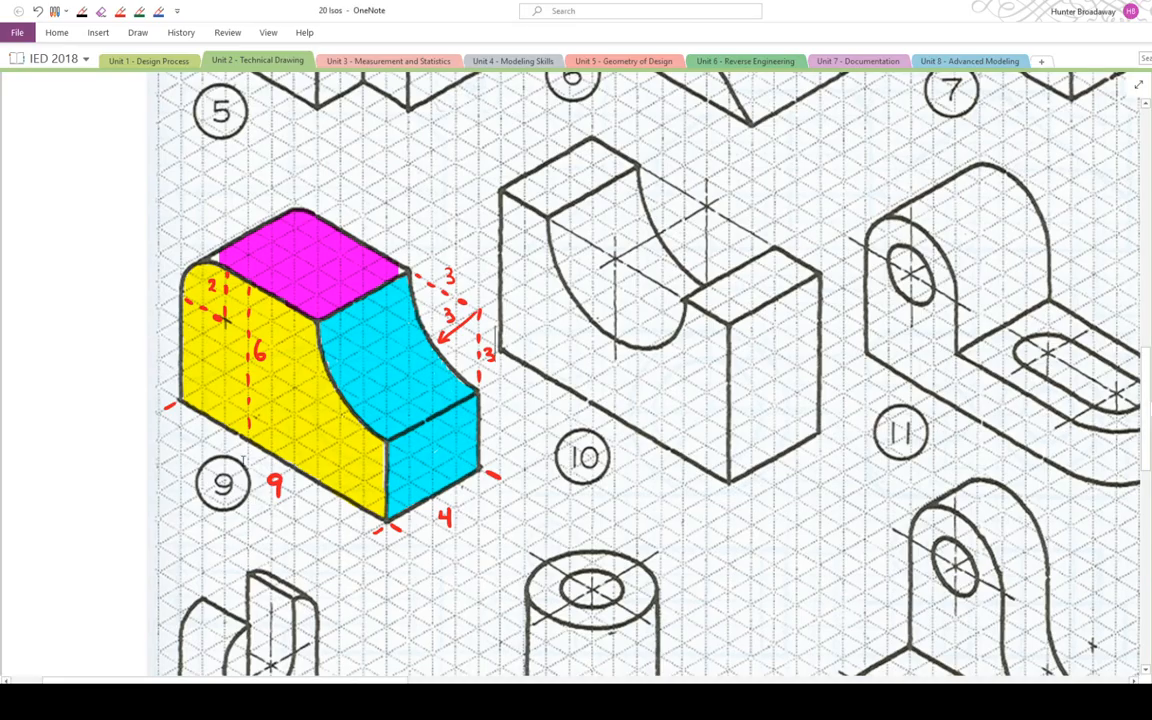
{"action": "left_click_drag", "start_coordinate": [233, 680], "coordinate": [180, 680]}
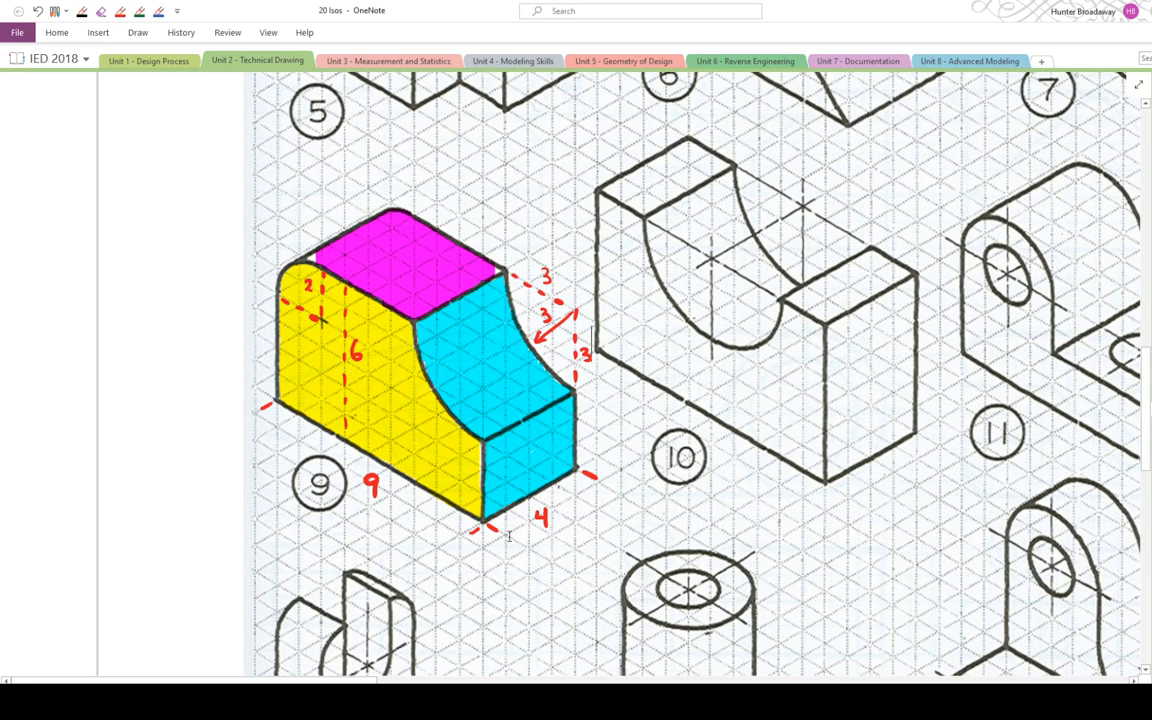
{"action": "mouse_move", "coordinate": [340, 701]}
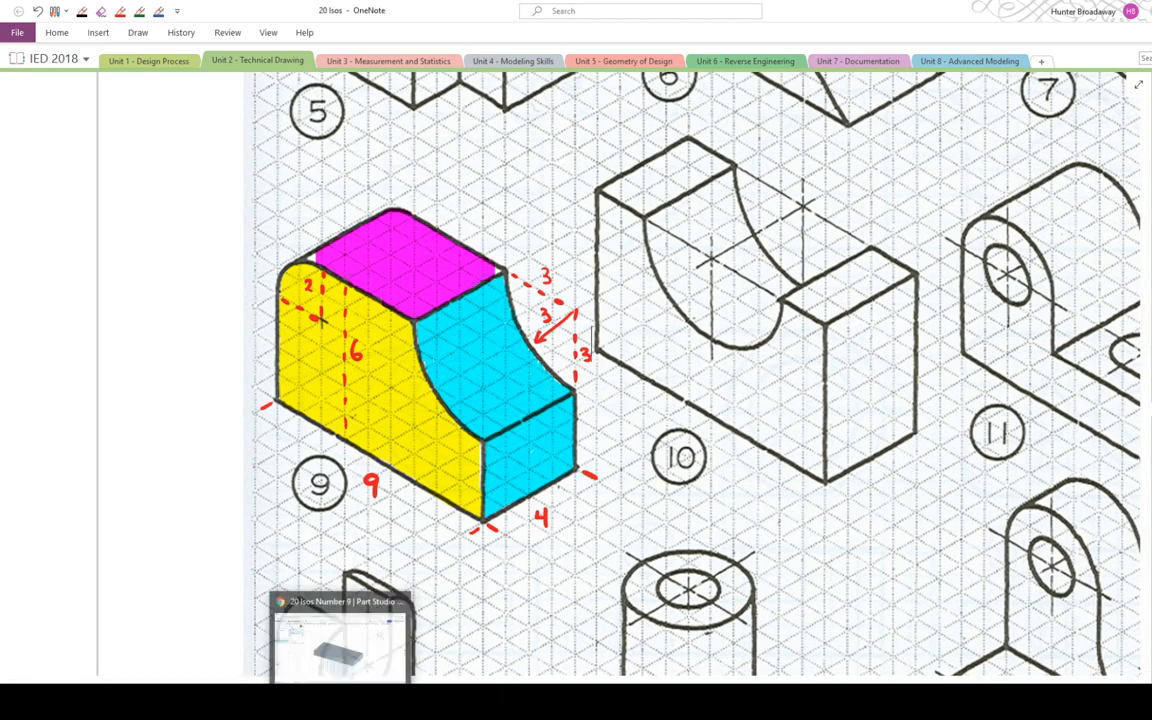
{"action": "left_click", "coordinate": [340, 640]}
{"action": "left_click", "coordinate": [240, 232]}
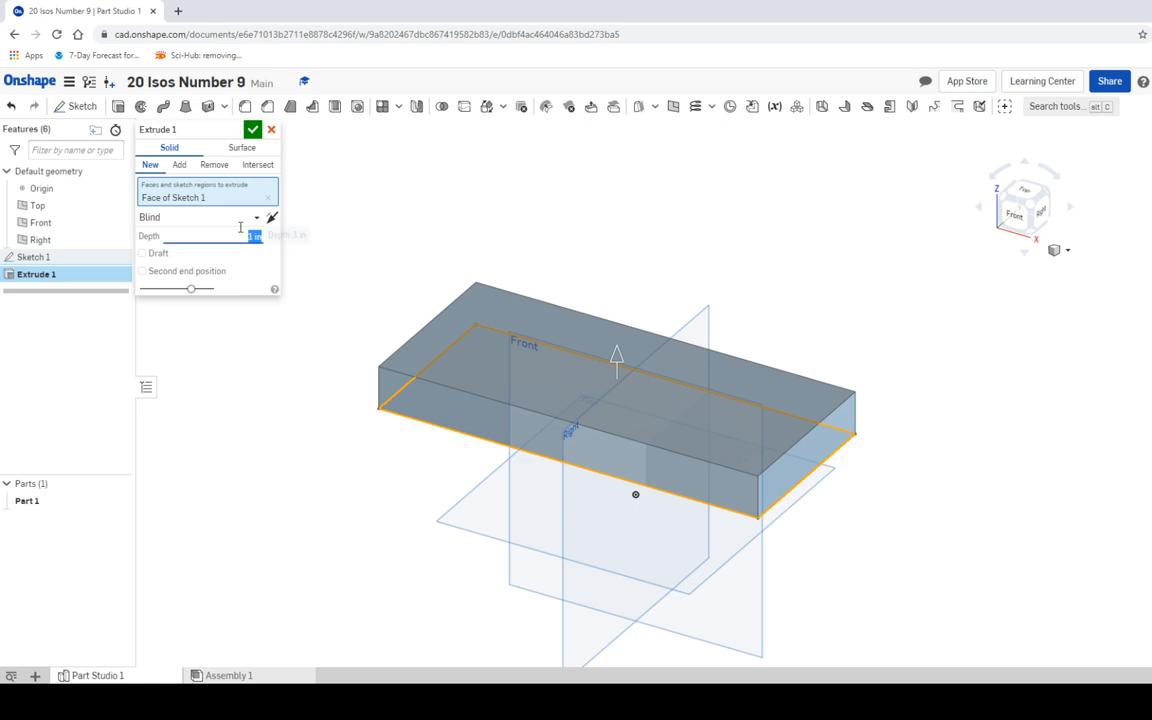
{"action": "type", "text": "6"}
{"action": "left_click", "coordinate": [252, 129]}
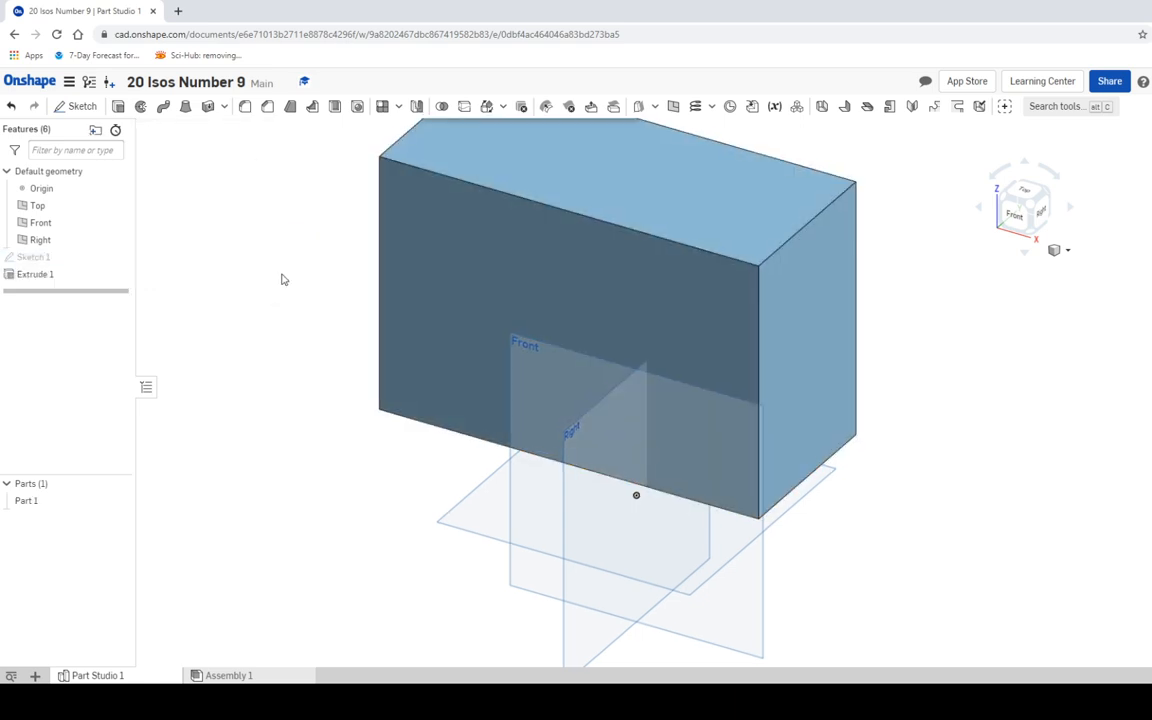
Fillet the block's upper short edge at the end farthest from the Right face with a 2 in radius
{"action": "mouse_move", "coordinate": [283, 277]}
{"action": "middle_mouse_down"}
{"action": "mouse_move", "coordinate": [250, 422]}
{"action": "mouse_move", "coordinate": [252, 408]}
{"action": "middle_mouse_up"}
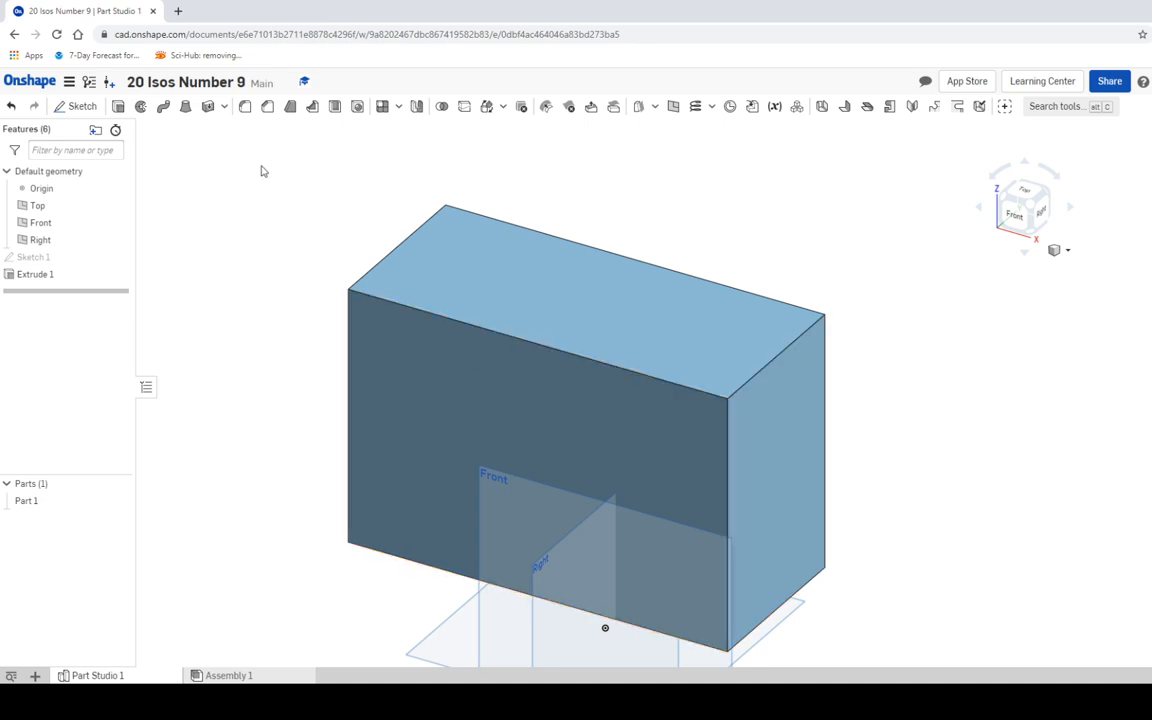
{"action": "left_click", "coordinate": [246, 110]}
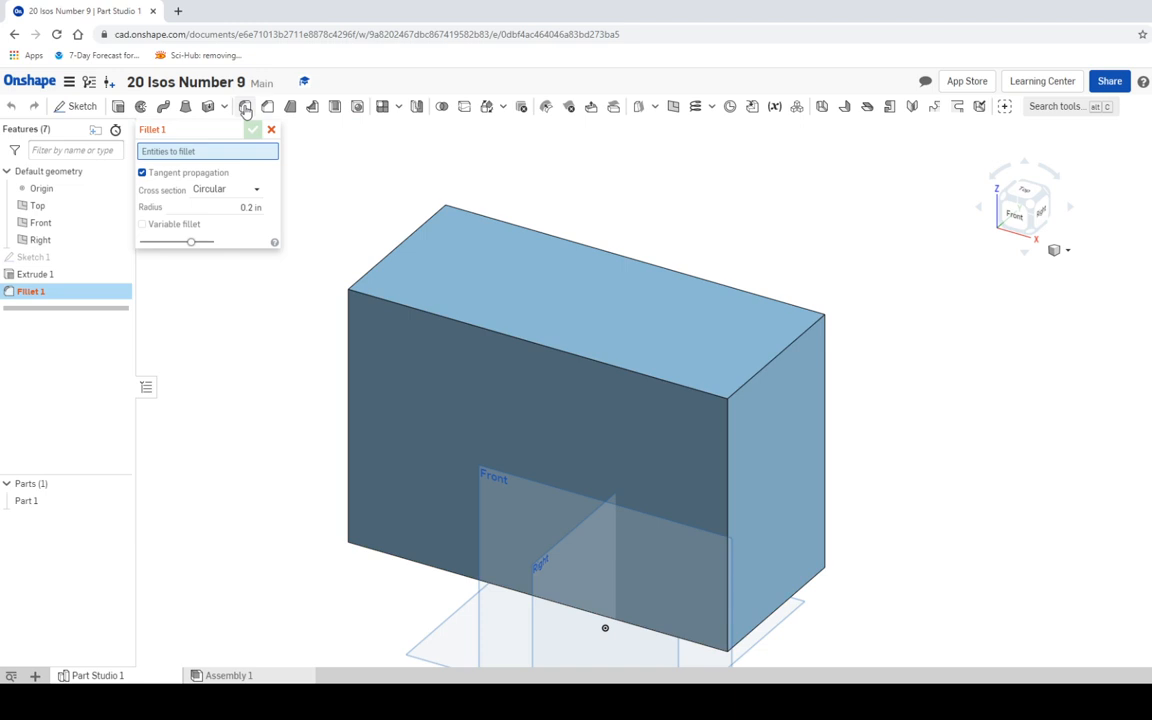
{"action": "left_click", "coordinate": [239, 207]}
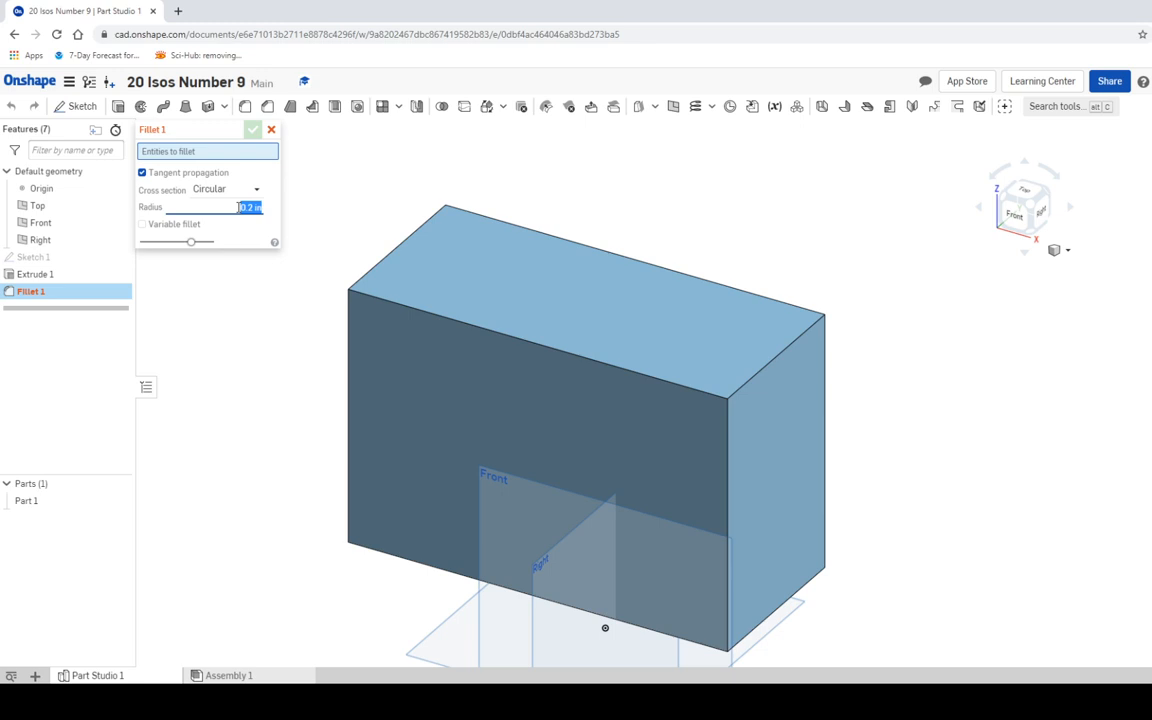
{"action": "type", "text": "2"}
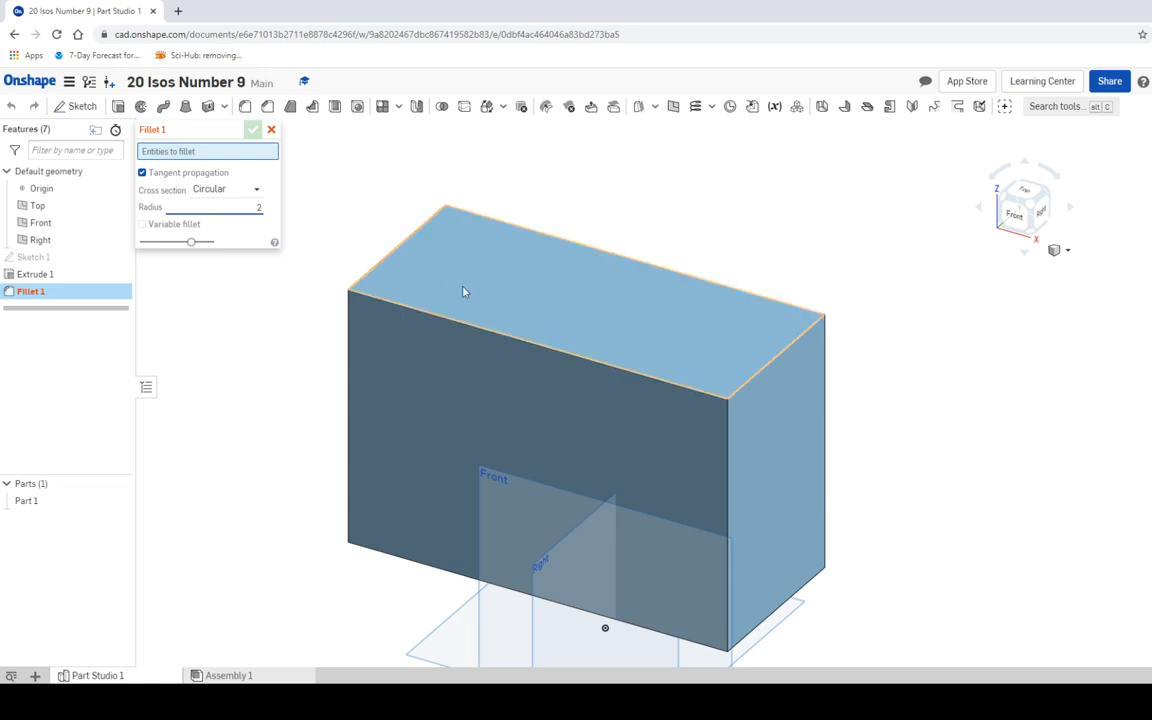
{"action": "left_click", "coordinate": [397, 254]}
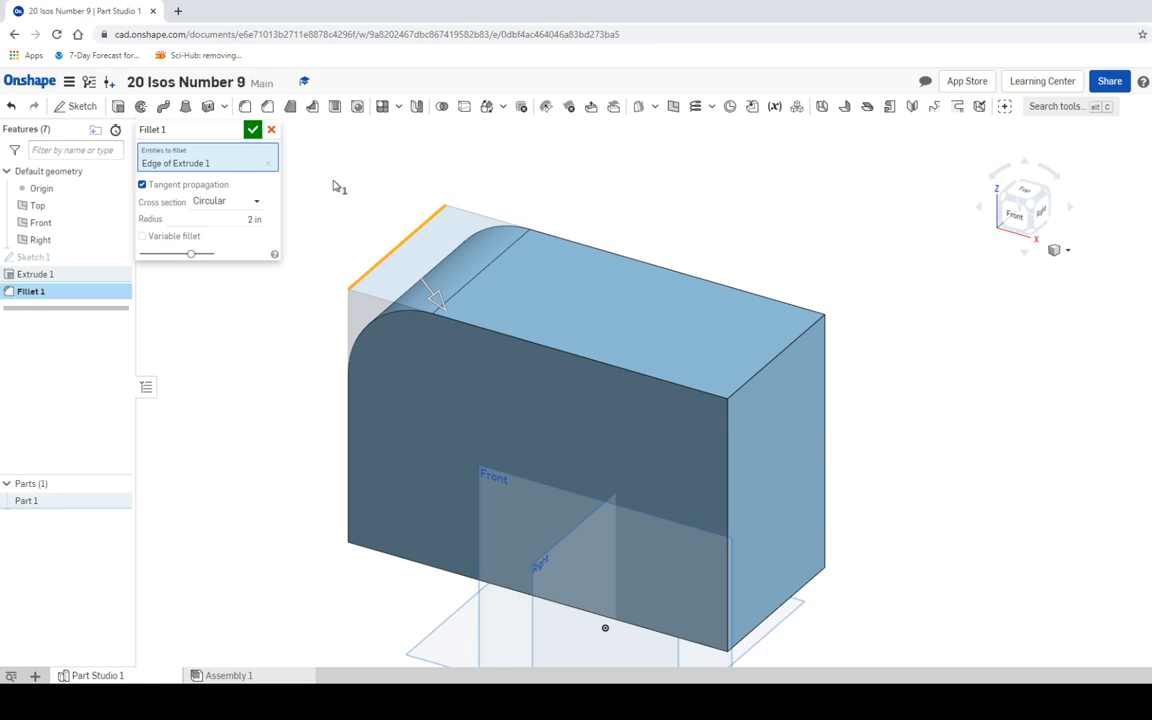
{"action": "left_click", "coordinate": [253, 129]}
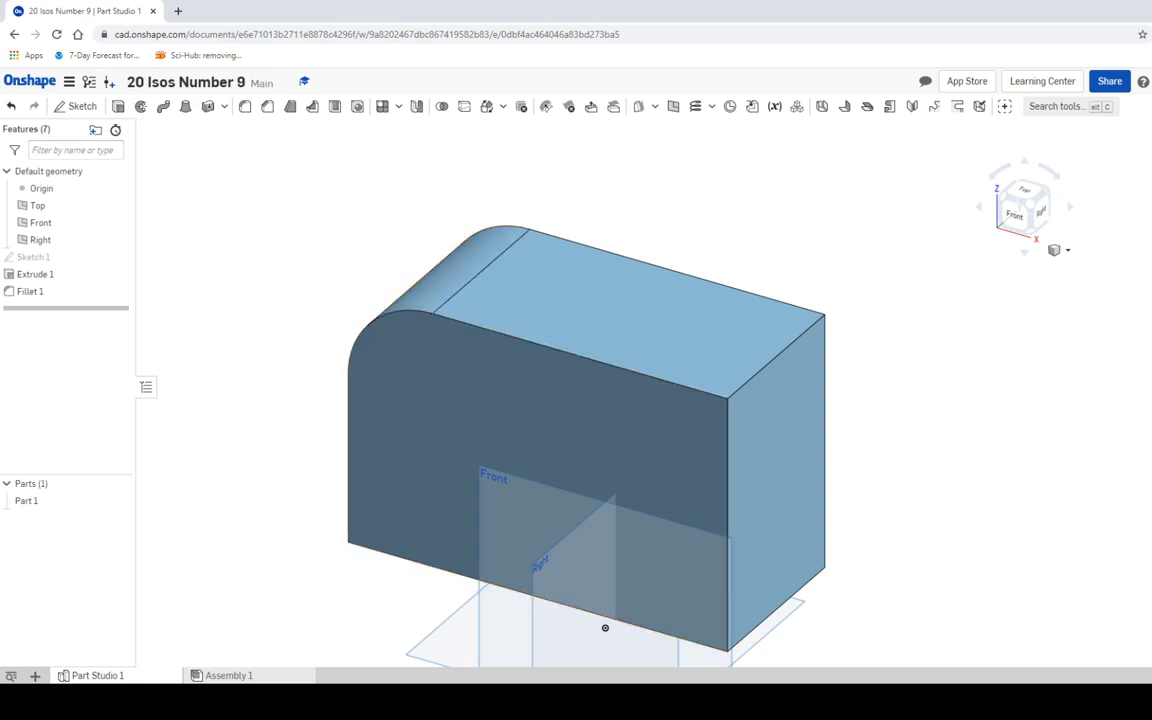
{"action": "key", "text": "alt+Tab"}
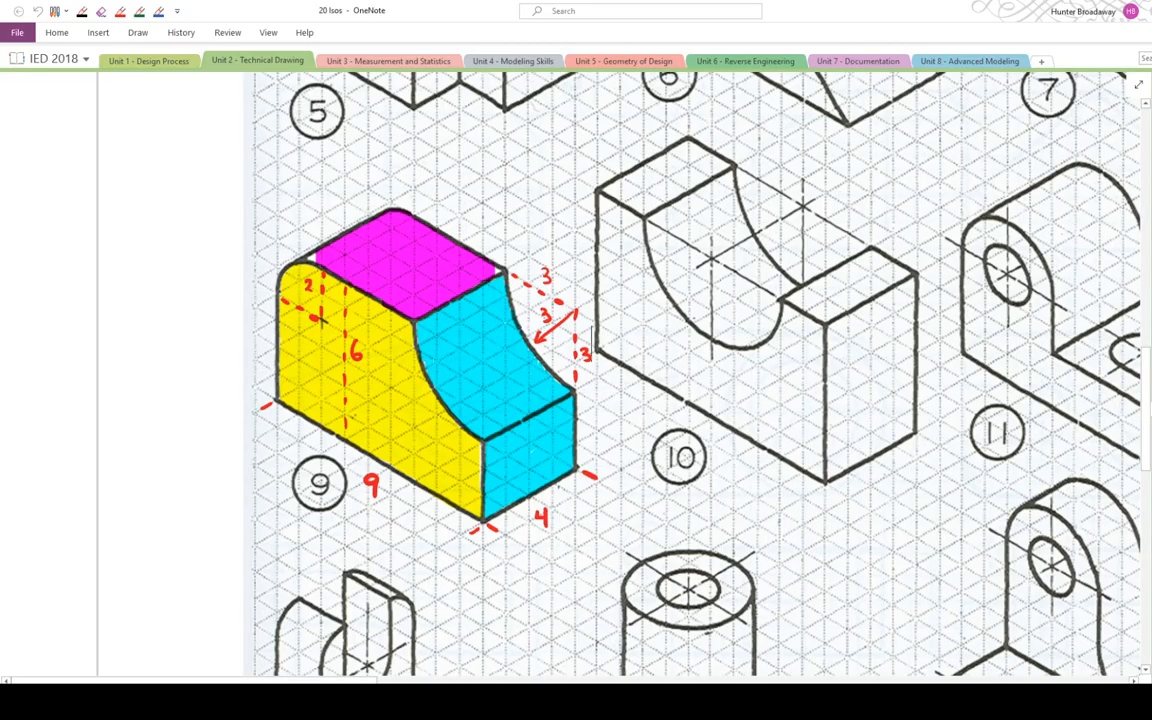
{"action": "key", "text": "alt+Tab"}
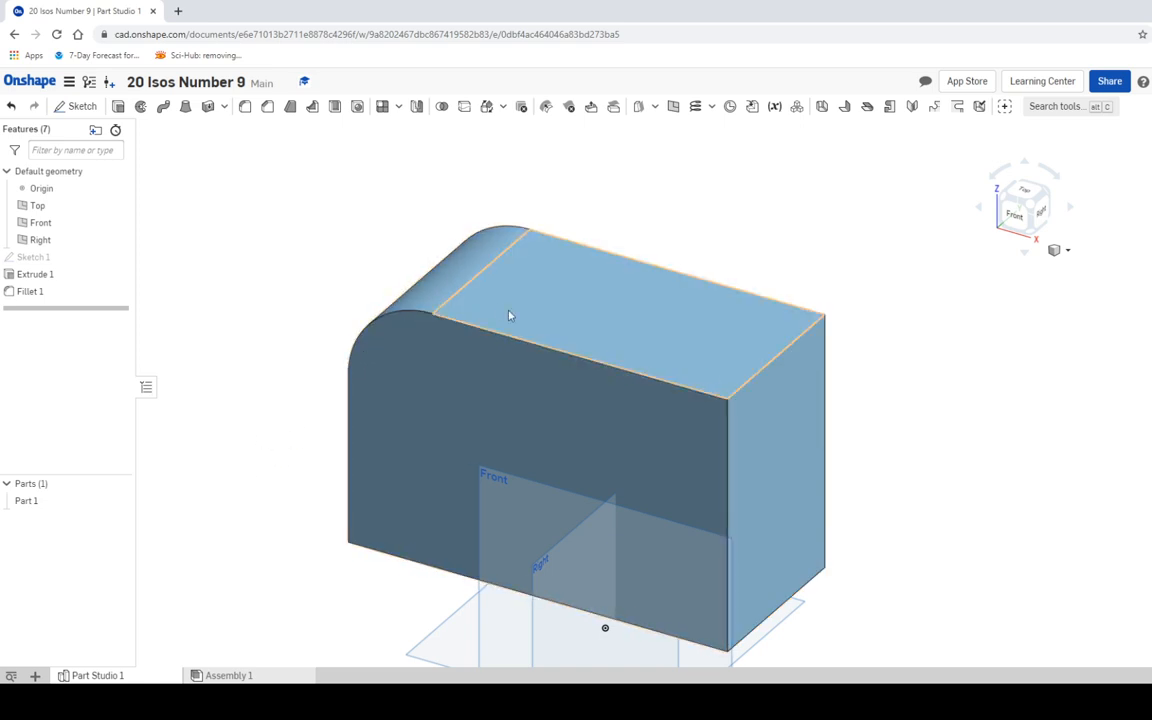
{"action": "left_click", "coordinate": [252, 107]}
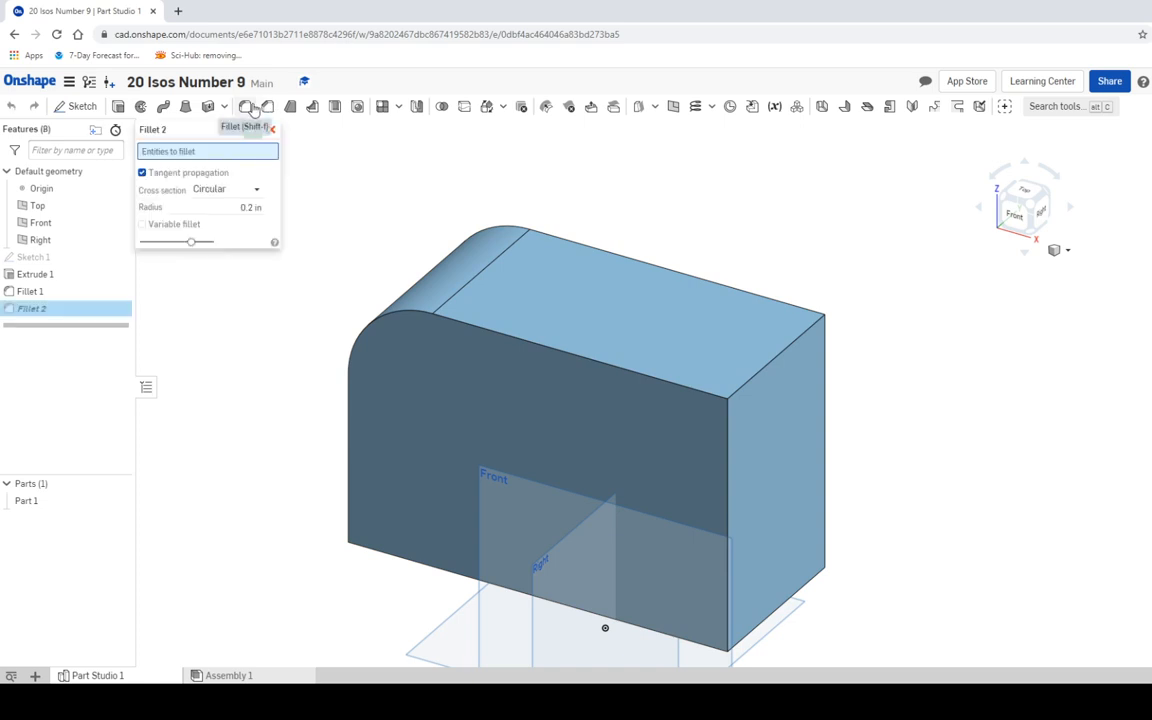
{"action": "left_click", "coordinate": [761, 376]}
{"action": "left_click", "coordinate": [250, 219]}
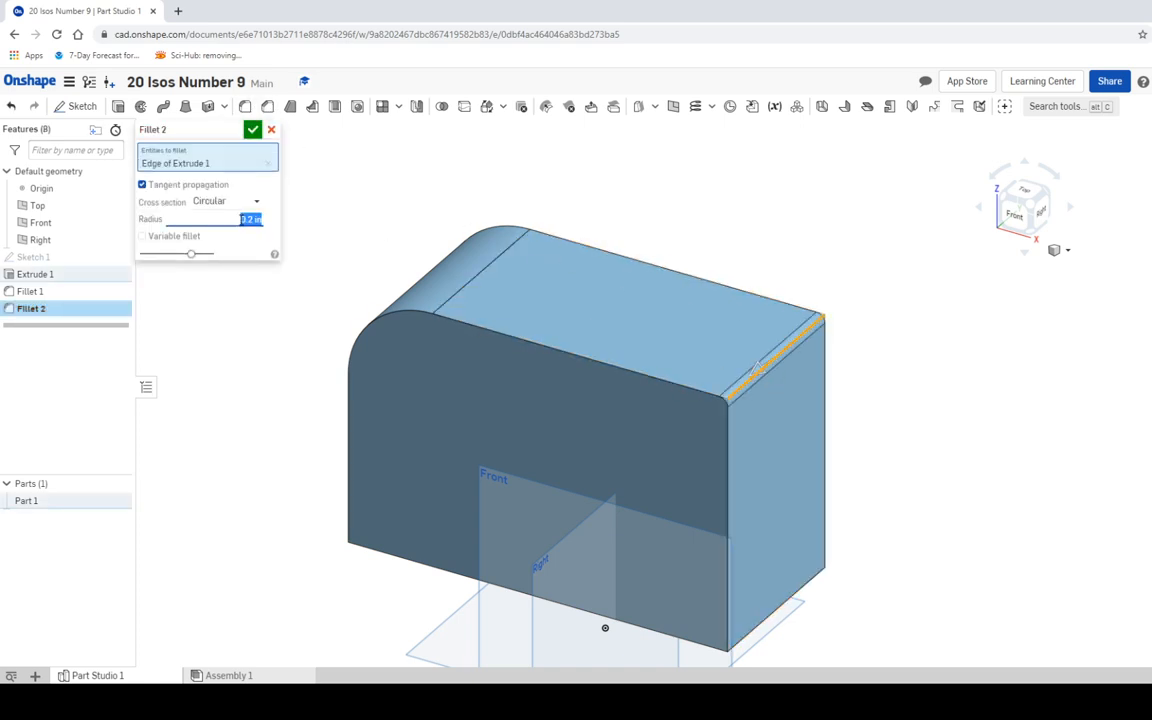
{"action": "type", "text": "3"}
{"action": "key", "text": "Return"}
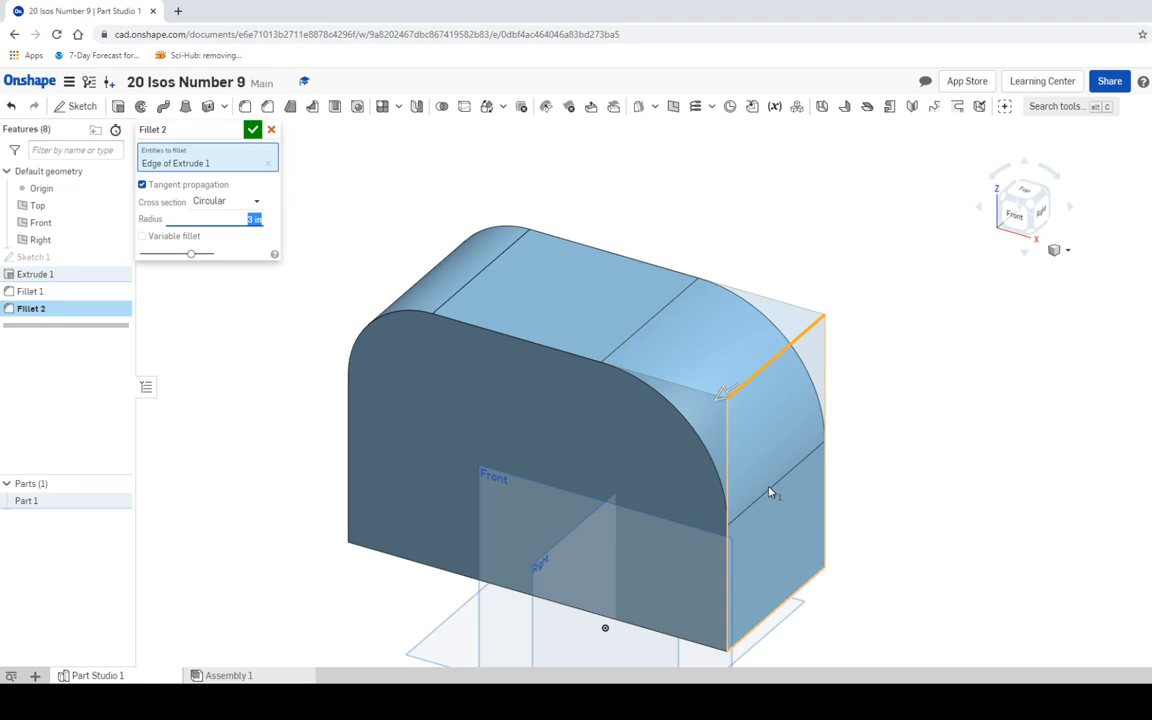
{"action": "key", "text": "alt+Tab"}
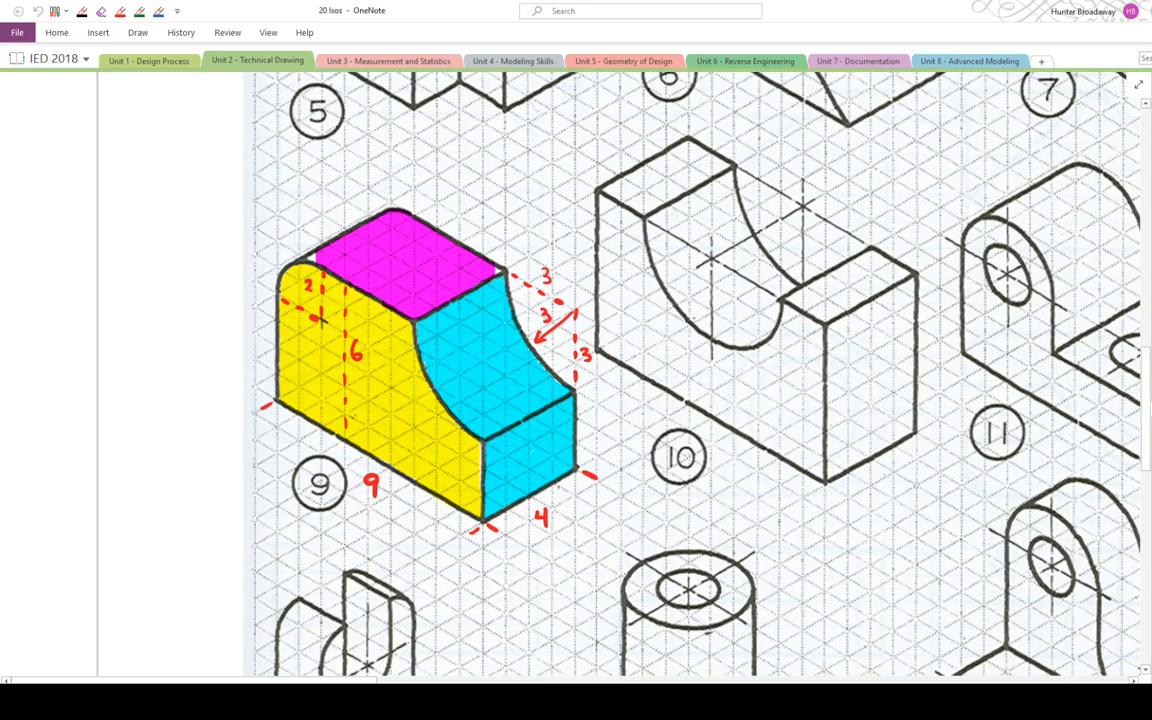
{"action": "key", "text": "alt+Tab"}
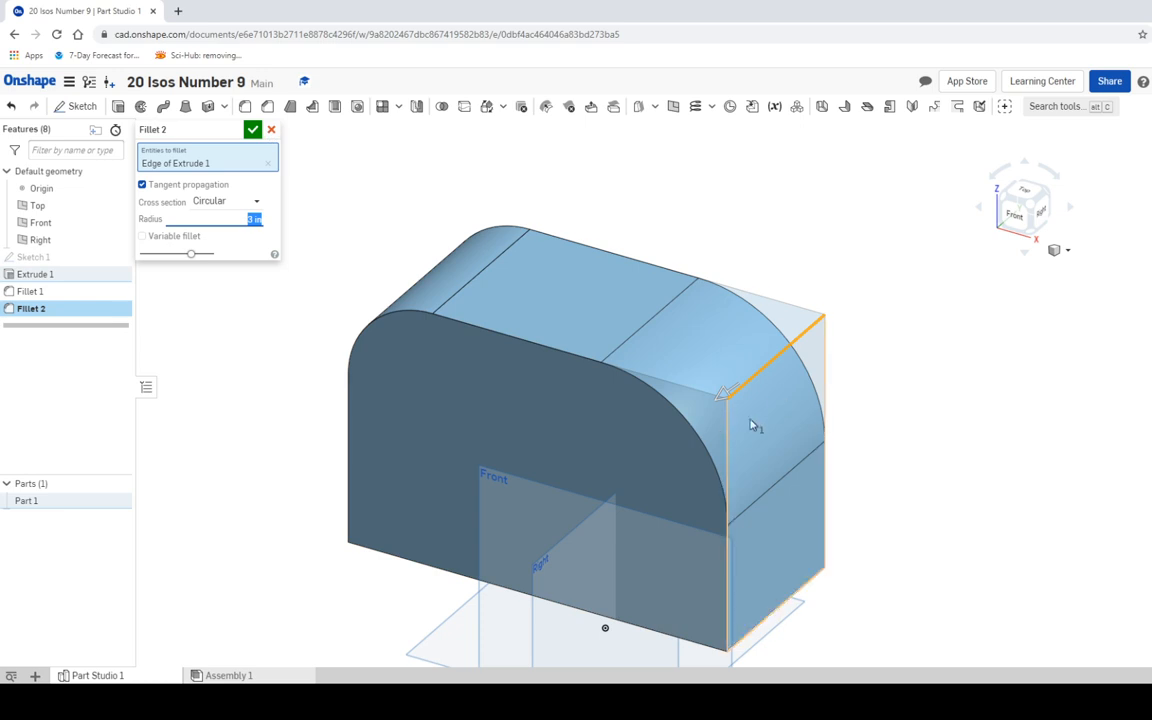
{"action": "left_click", "coordinate": [271, 131]}
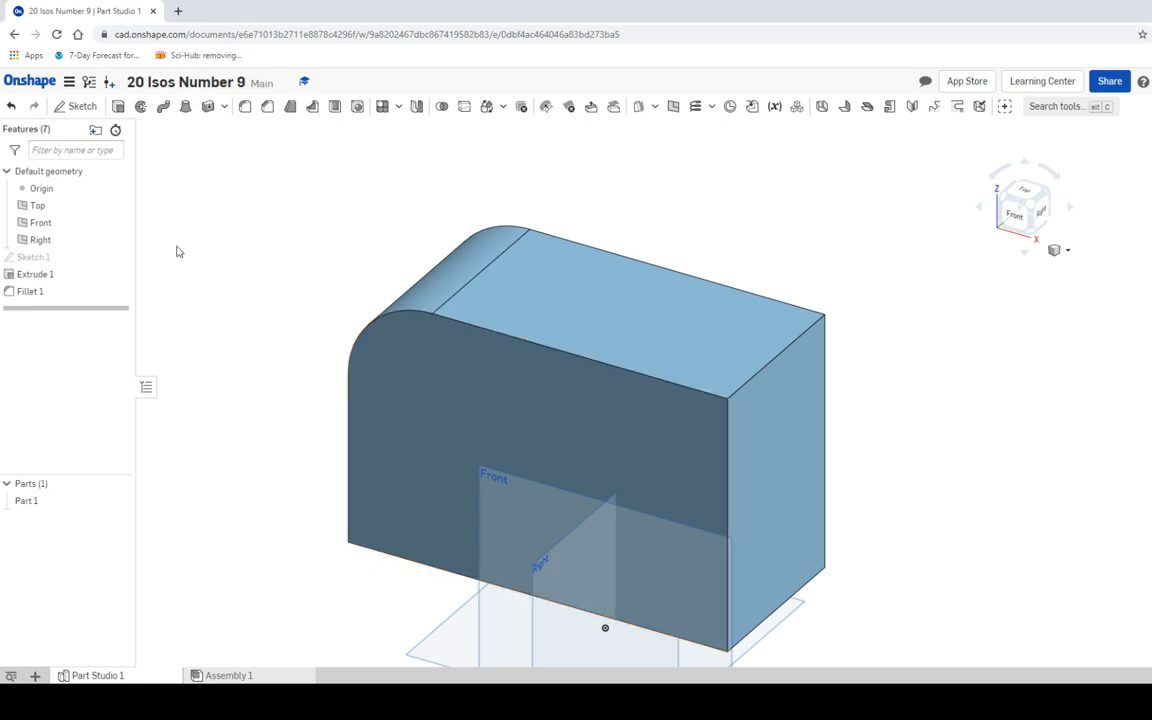
Sketch a 6 in diameter circle on the block's front face, centred on the upper corner at the unrounded end, and finish the sketch
{"action": "left_click", "coordinate": [81, 108]}
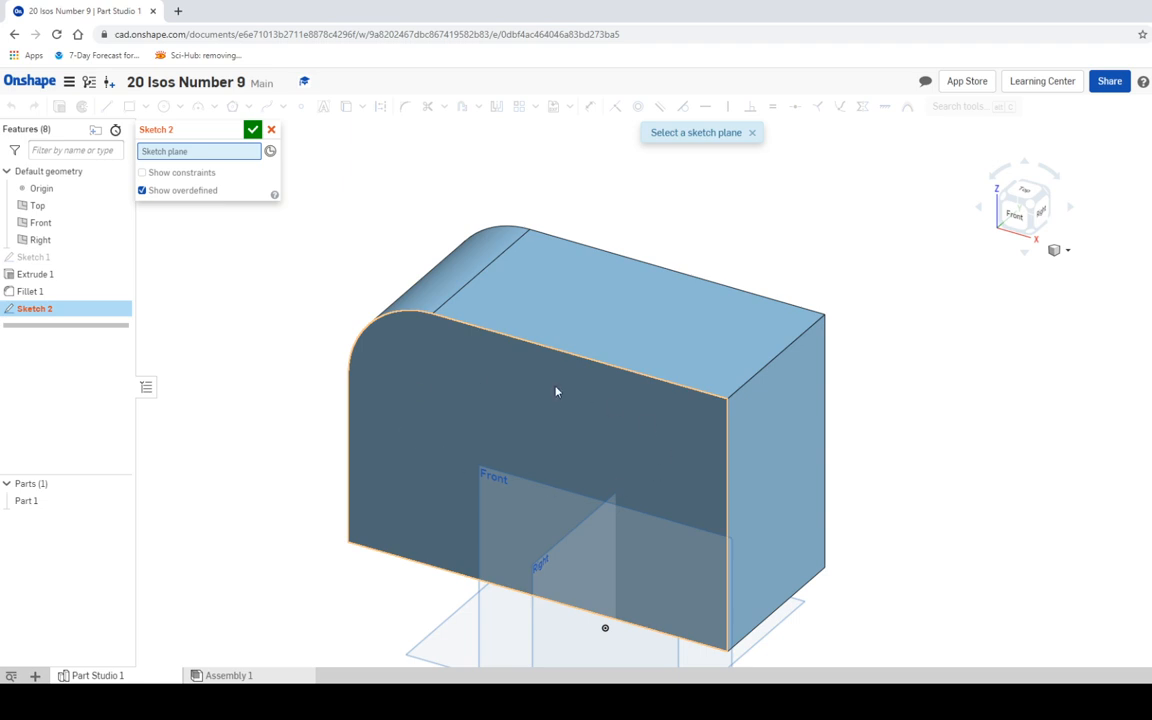
{"action": "left_click", "coordinate": [686, 426]}
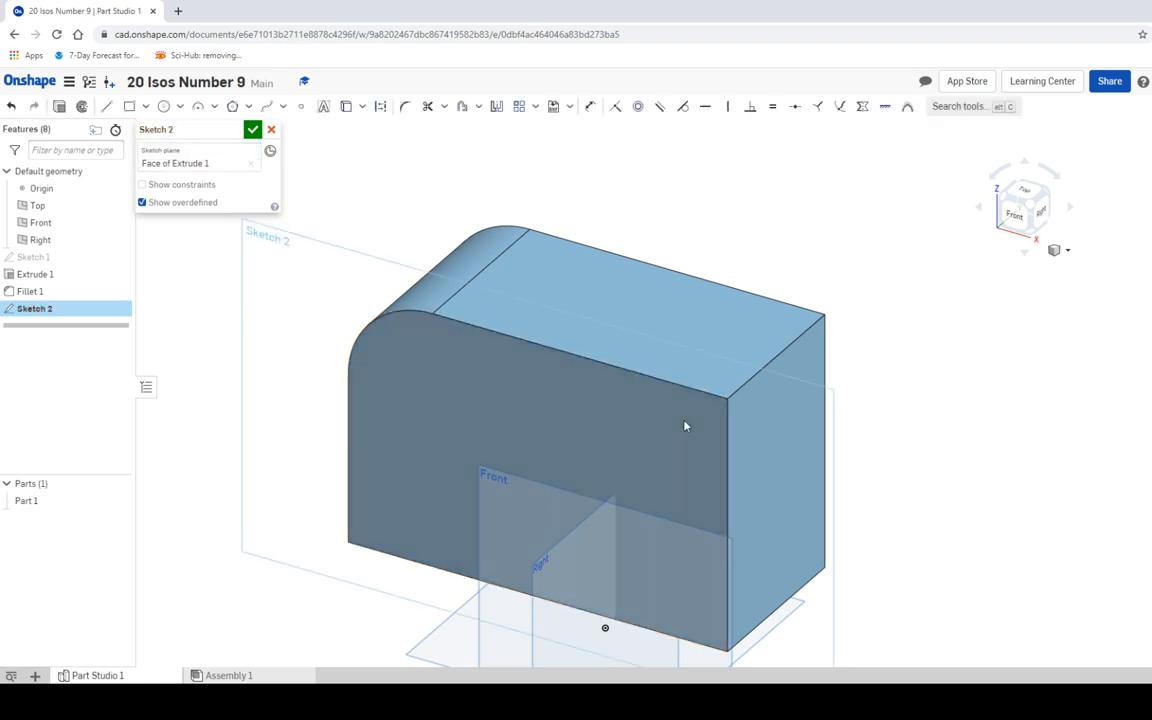
{"action": "left_click", "coordinate": [1015, 214]}
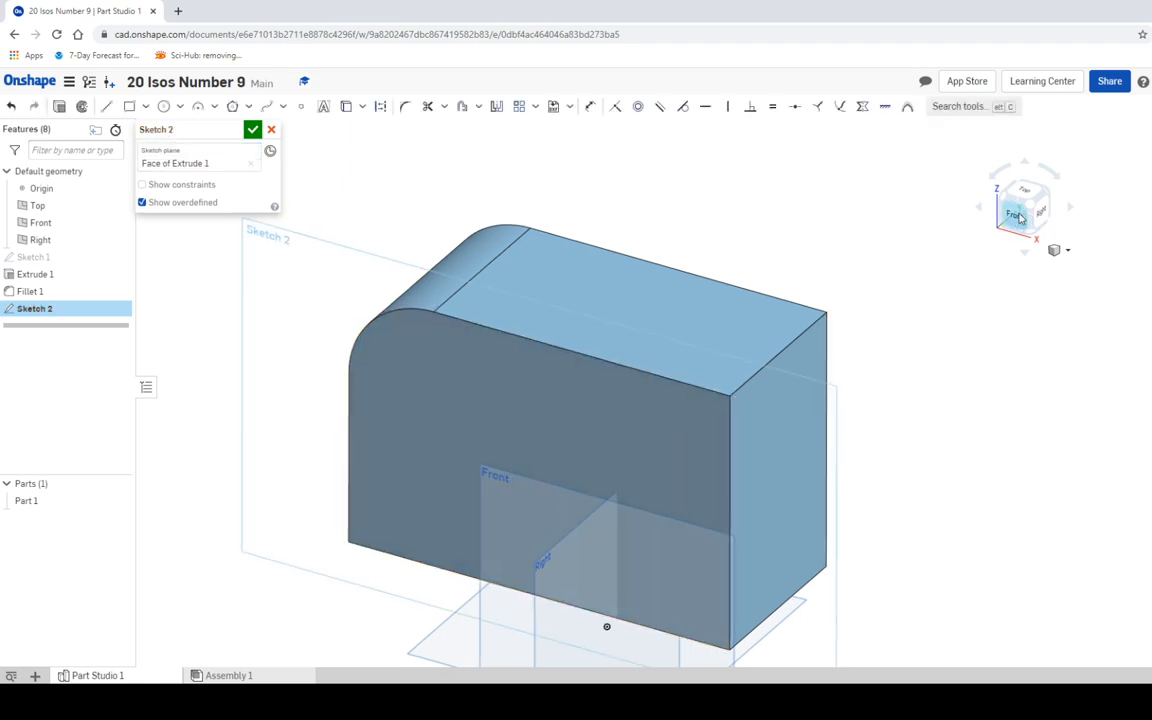
{"action": "middle_click_drag", "start_coordinate": [725, 265], "coordinate": [553, 422]}
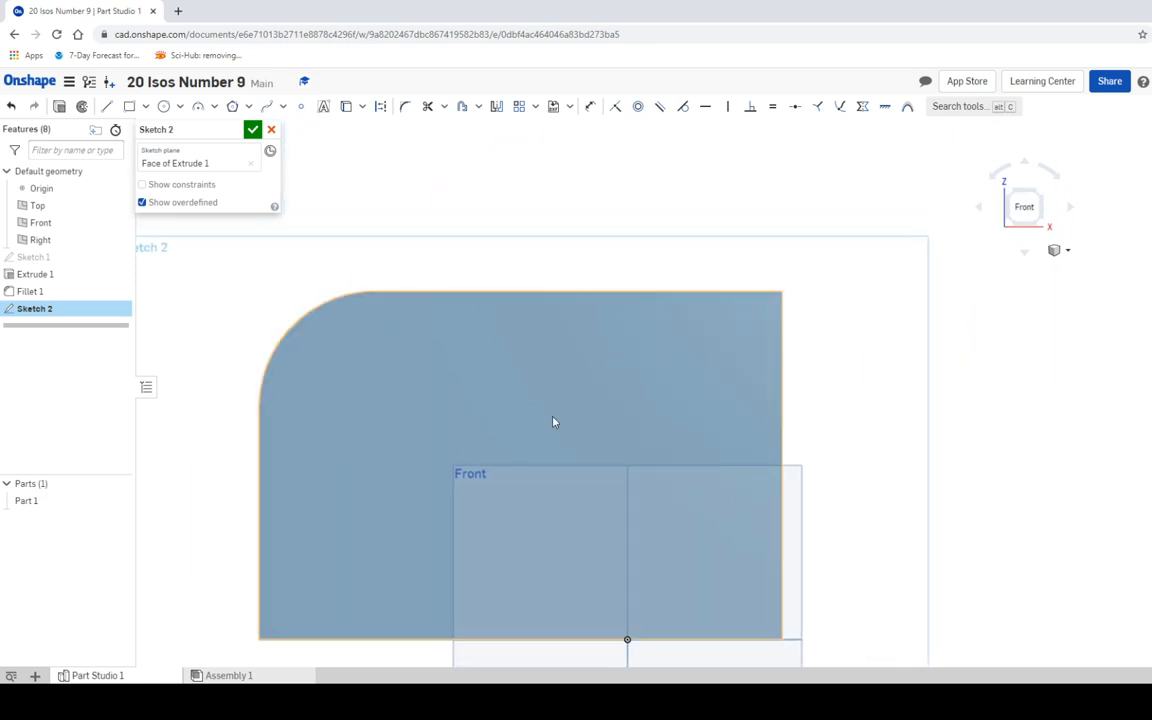
{"action": "left_click", "coordinate": [164, 107]}
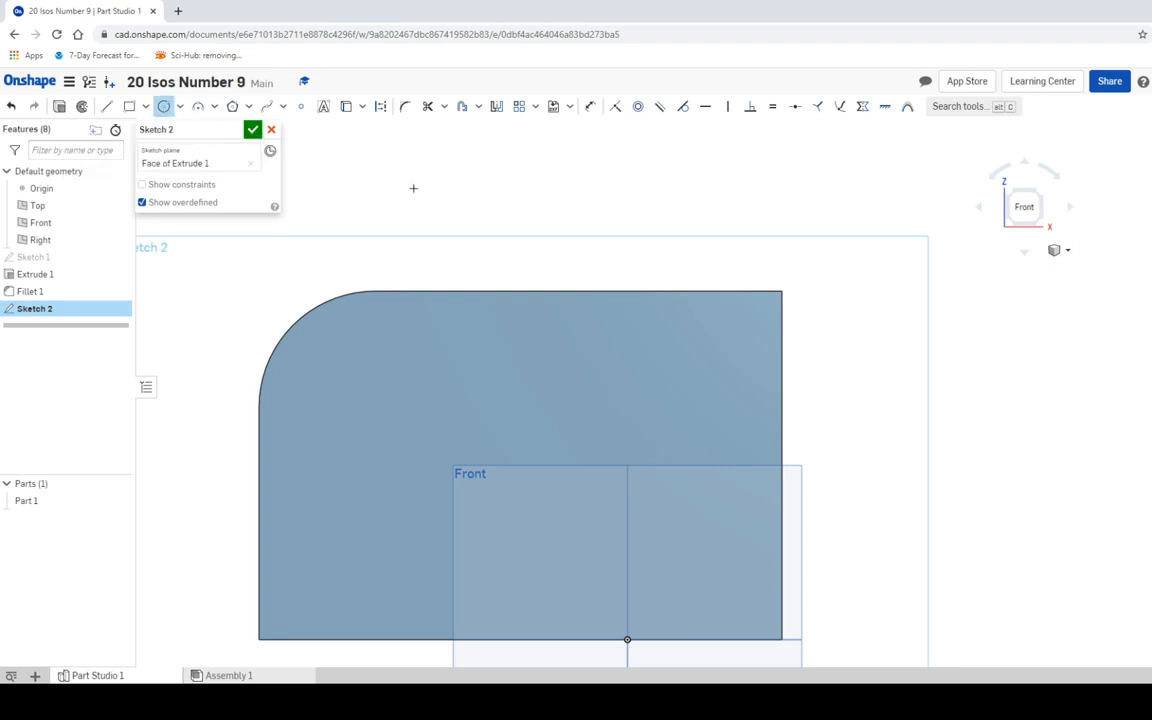
{"action": "left_click", "coordinate": [781, 289]}
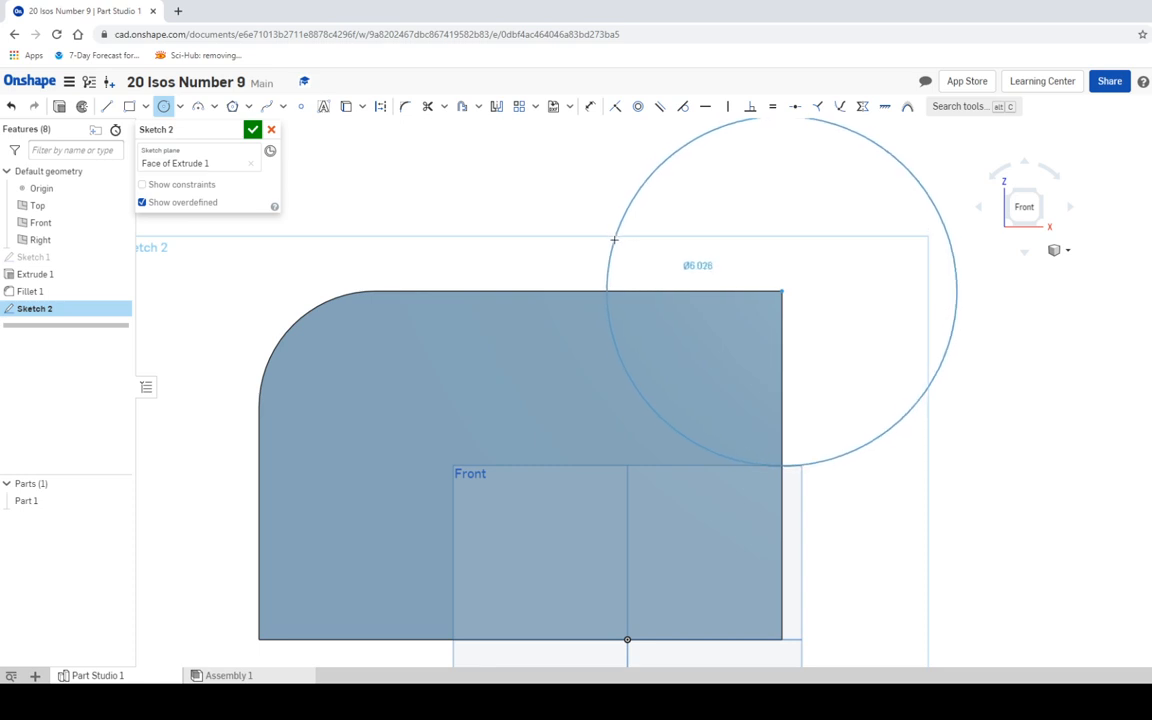
{"action": "left_click", "coordinate": [614, 240]}
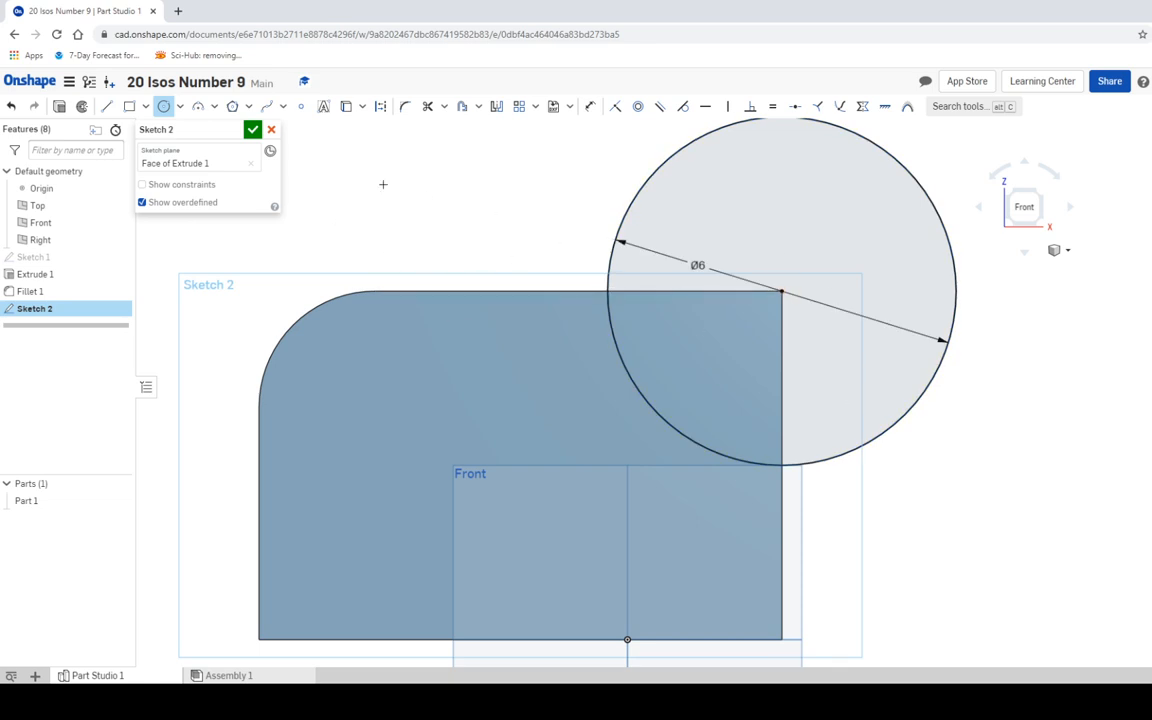
{"action": "left_click", "coordinate": [1042, 196]}
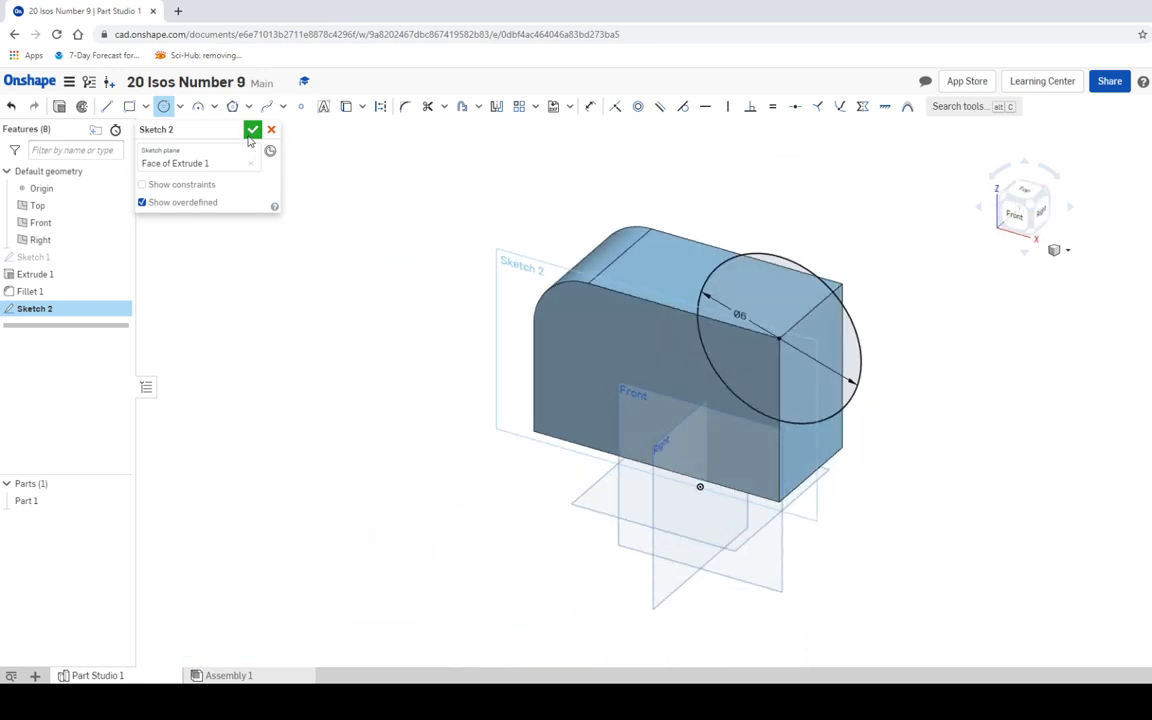
{"action": "left_click", "coordinate": [252, 129]}
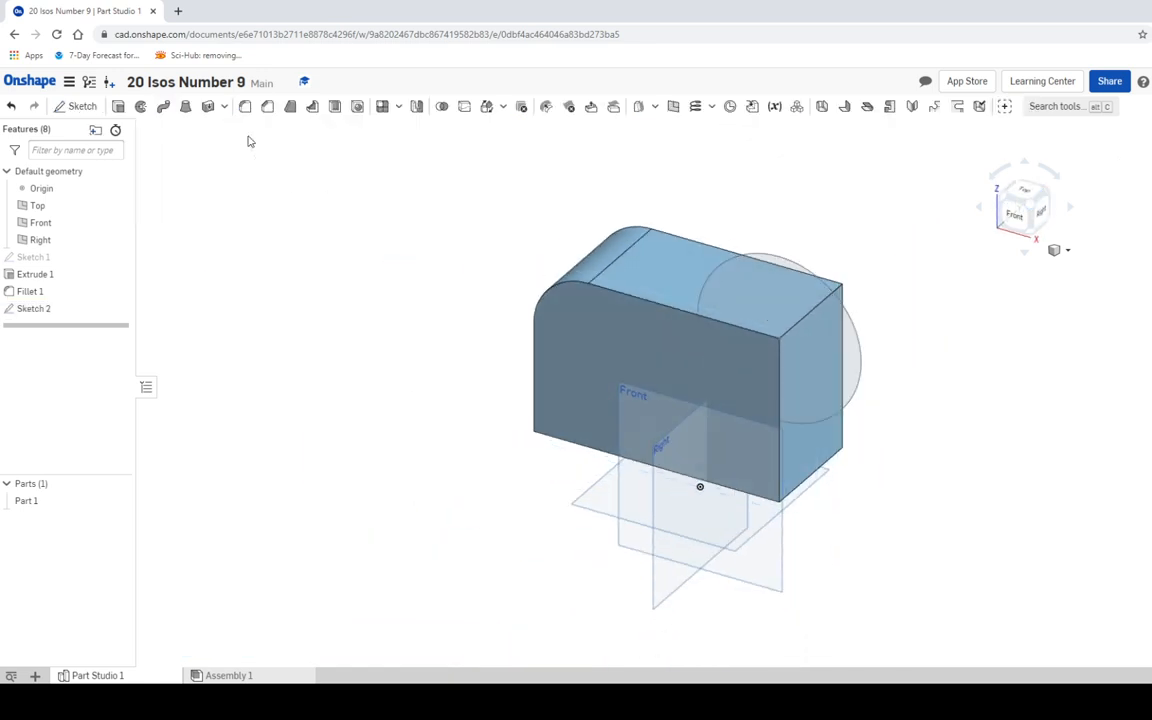
Extrude both regions of the circle as a removal about 6.3 in deep, cutting the concave quarter-round through the block's full width
{"action": "left_click", "coordinate": [119, 107]}
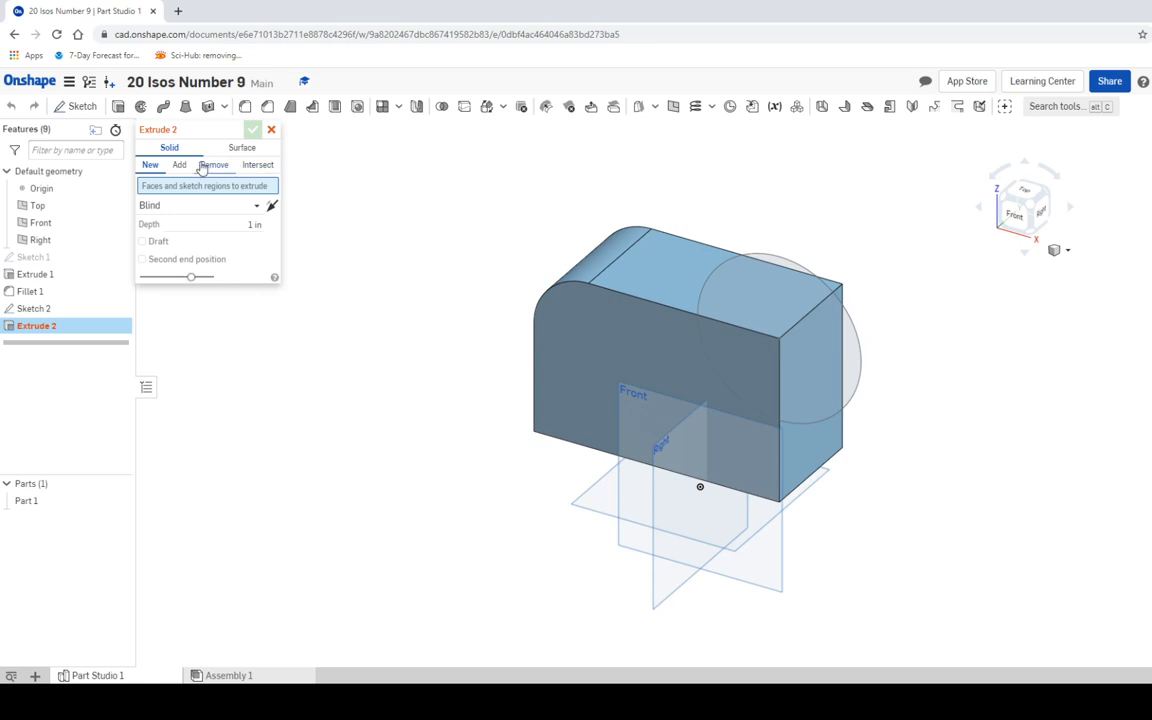
{"action": "left_click", "coordinate": [203, 165]}
{"action": "left_click", "coordinate": [756, 301]}
{"action": "left_click", "coordinate": [805, 315]}
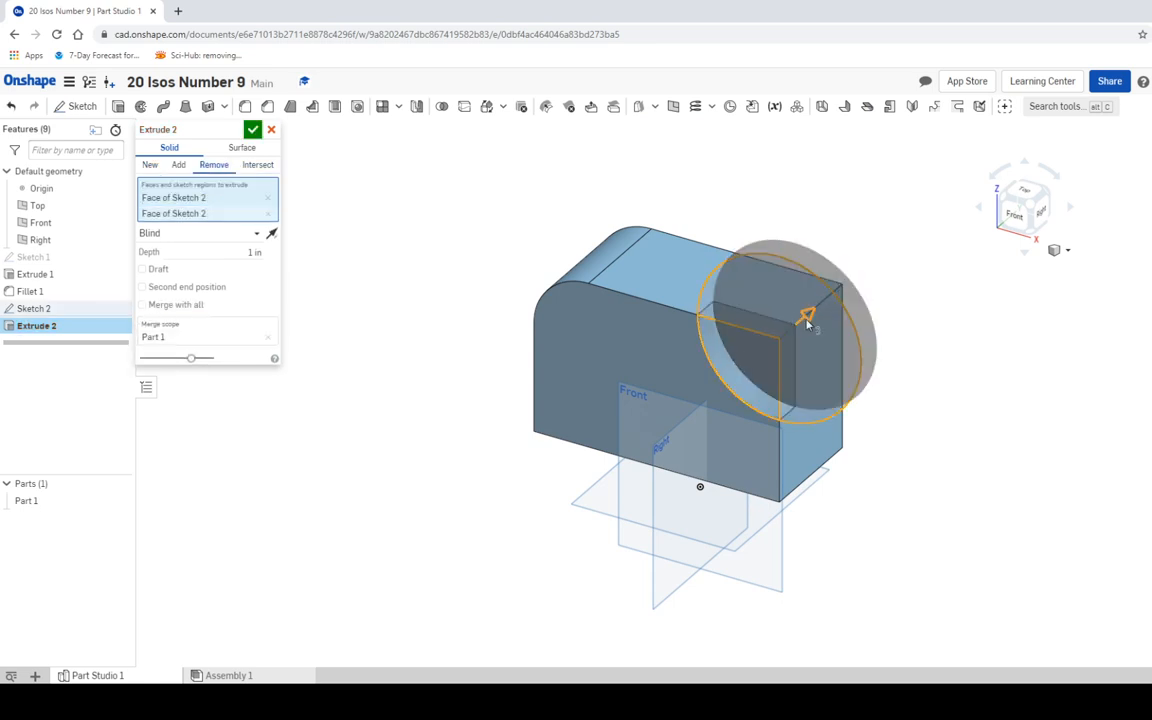
{"action": "left_click_drag", "start_coordinate": [808, 318], "coordinate": [889, 243]}
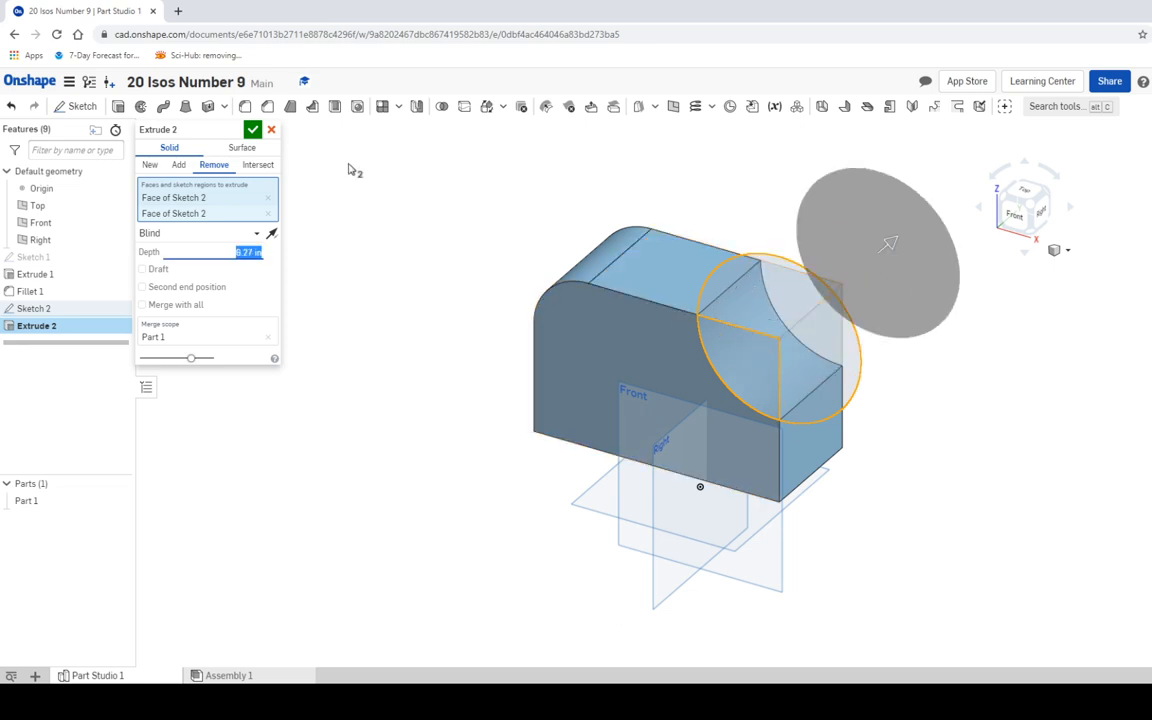
{"action": "left_click", "coordinate": [252, 131]}
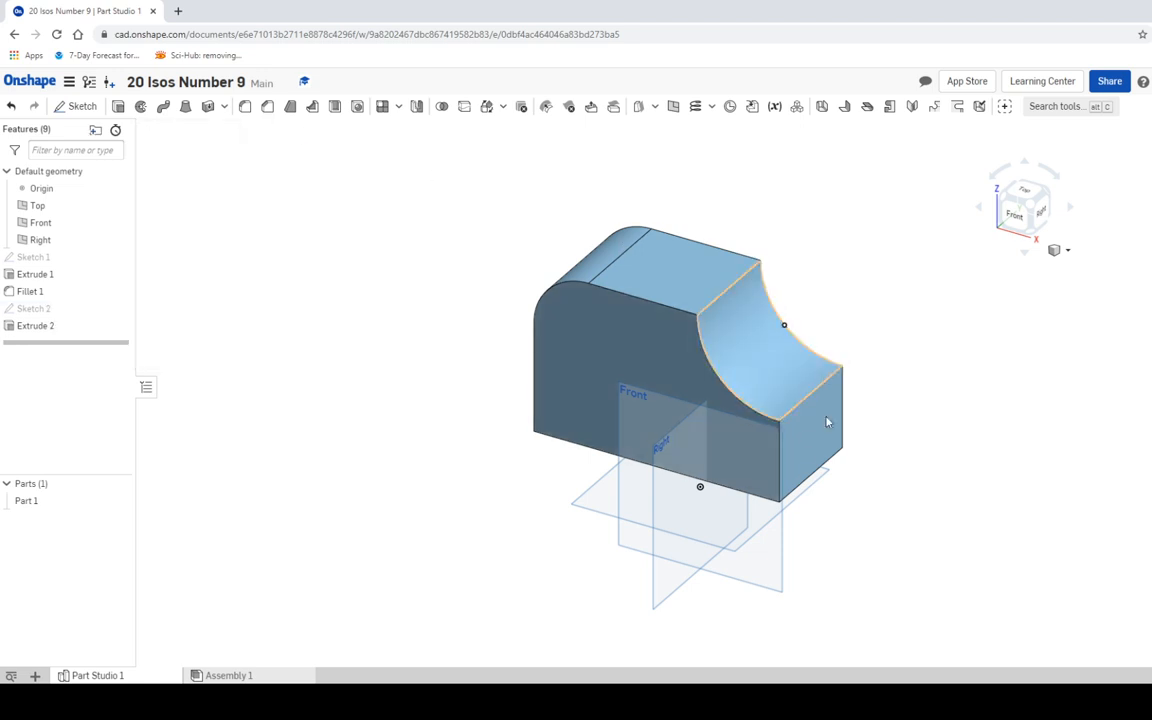